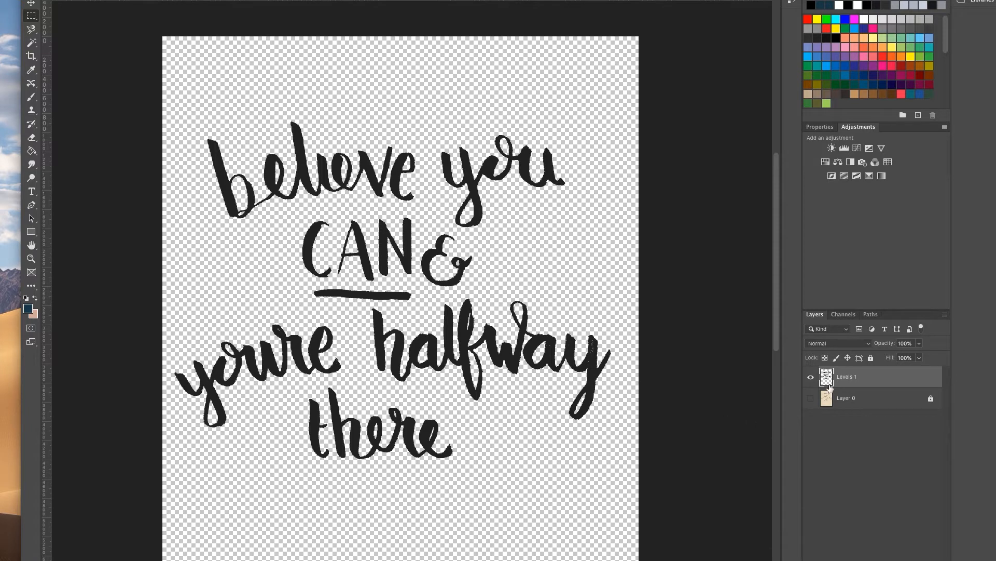
click(811, 398)
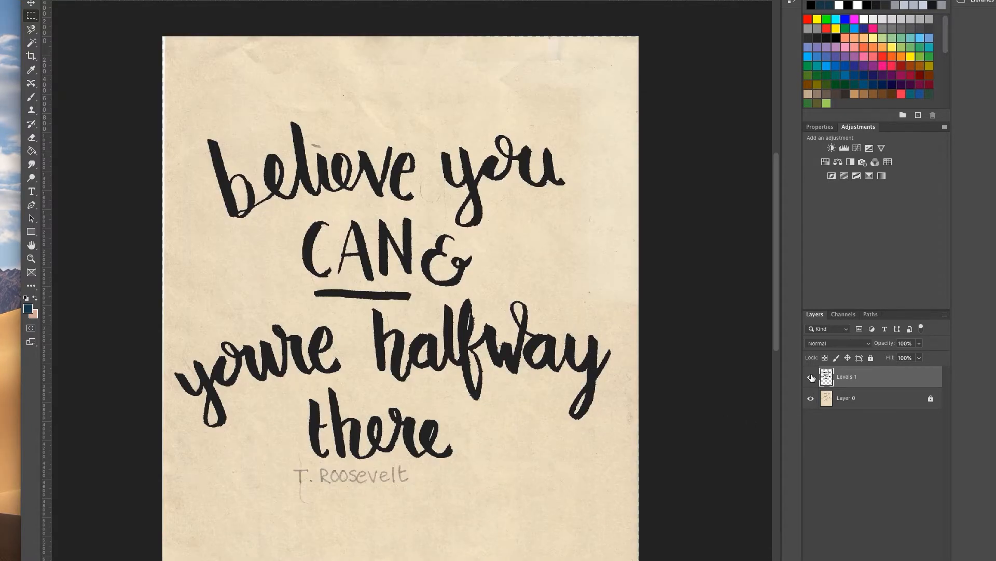
click(811, 377)
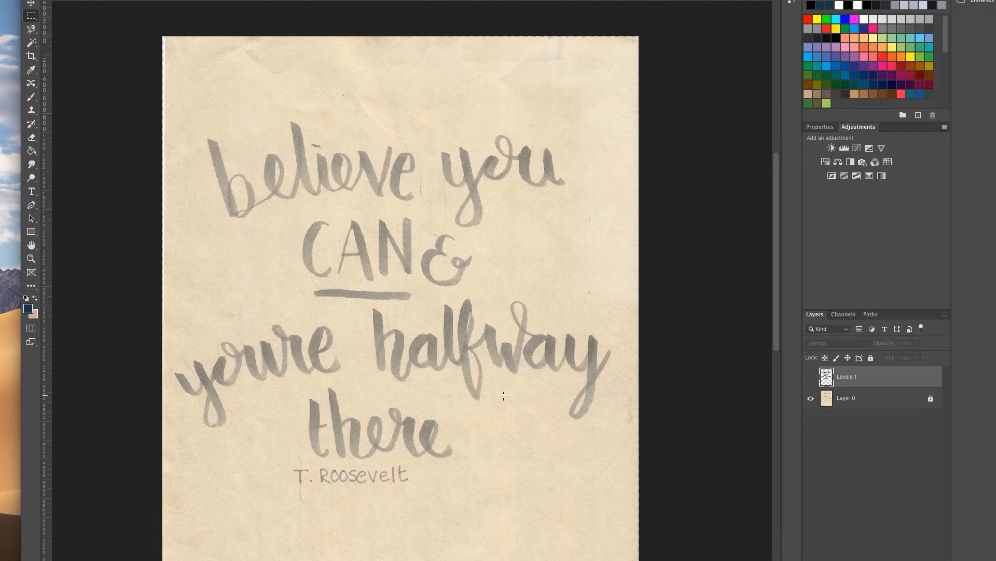
click(811, 378)
click(810, 399)
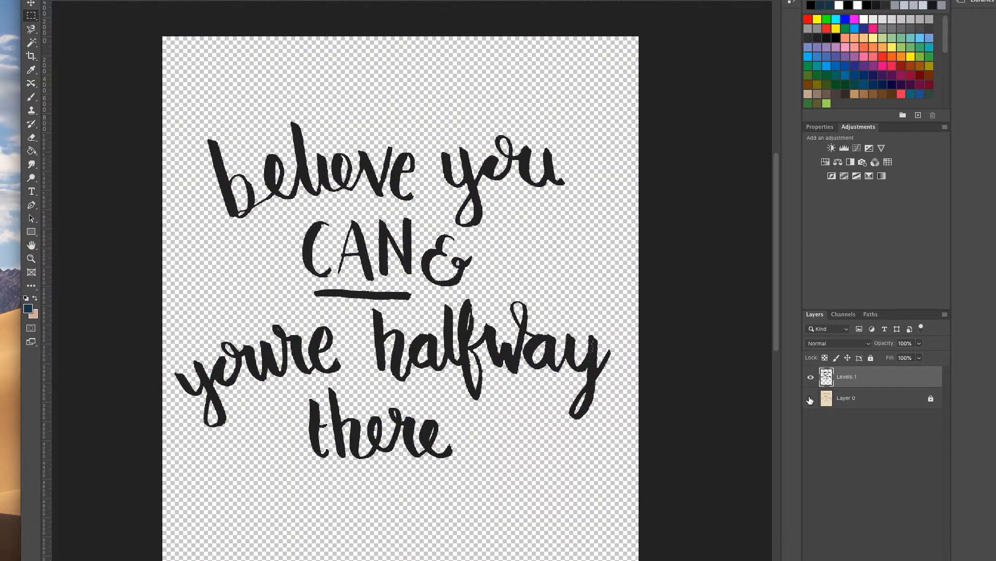
click(32, 31)
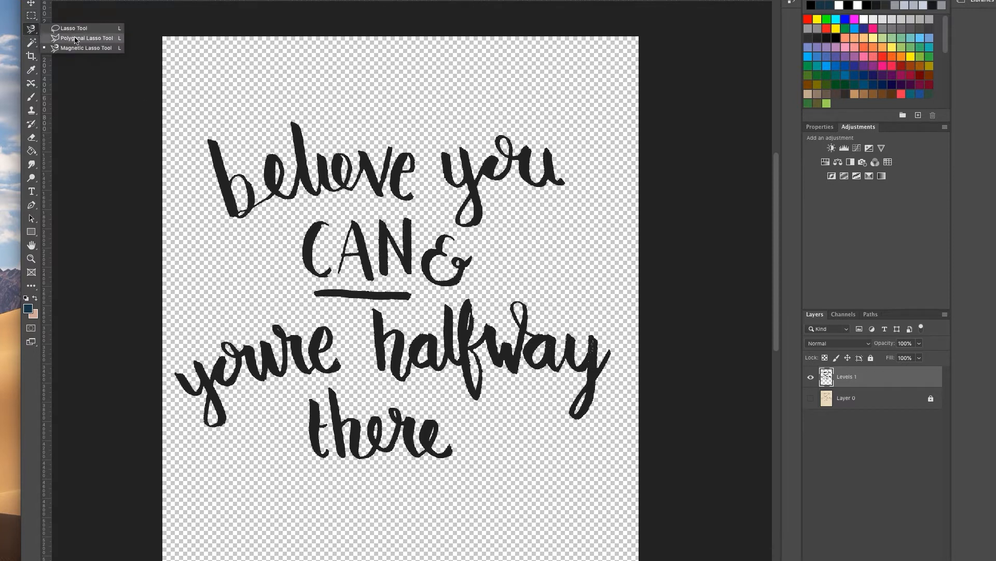
Switch to the Magnetic Lasso, zoom in on the top line, and start tracing at the b's left edge.
click(74, 48)
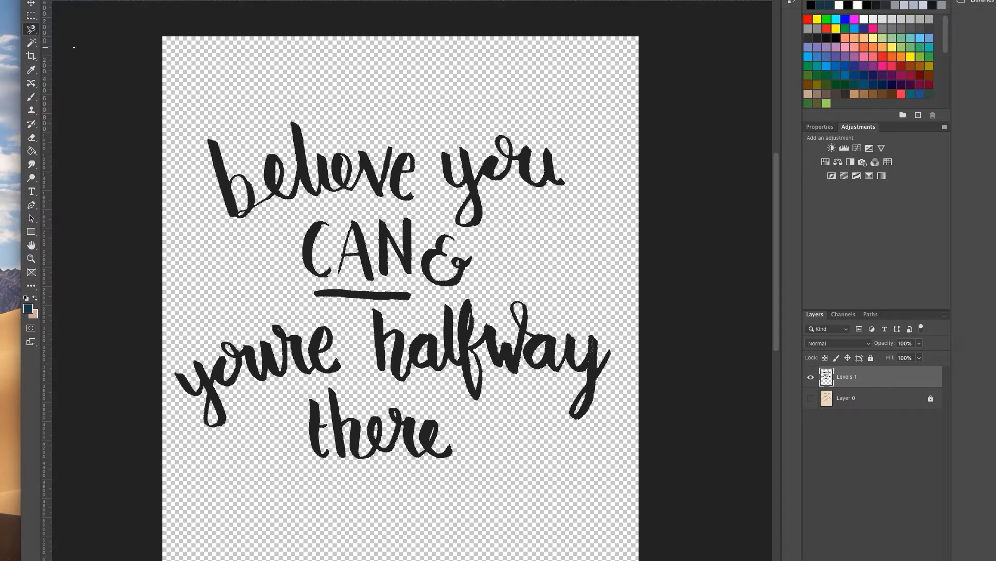
key(super+plus)
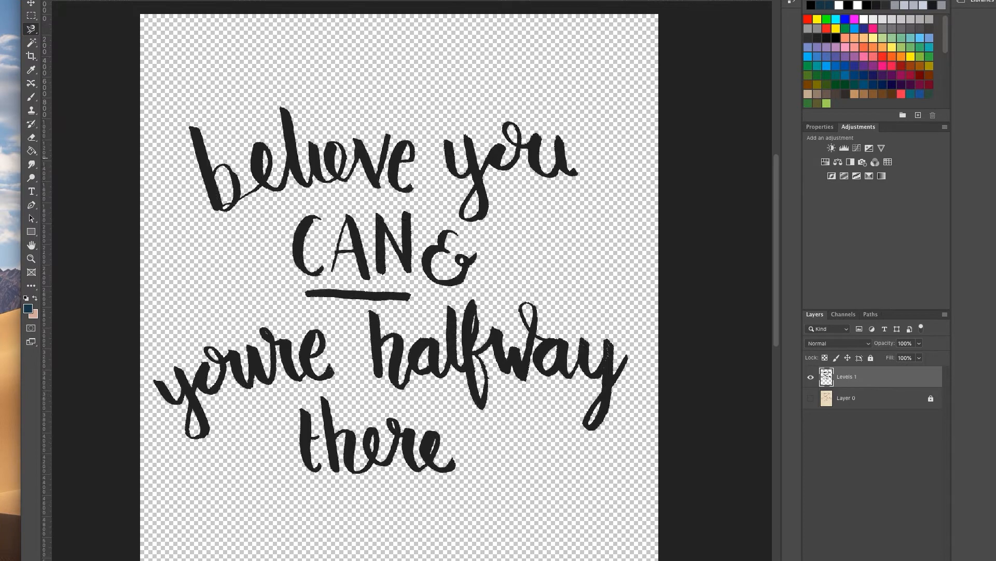
scroll(245, 181, up, 1)
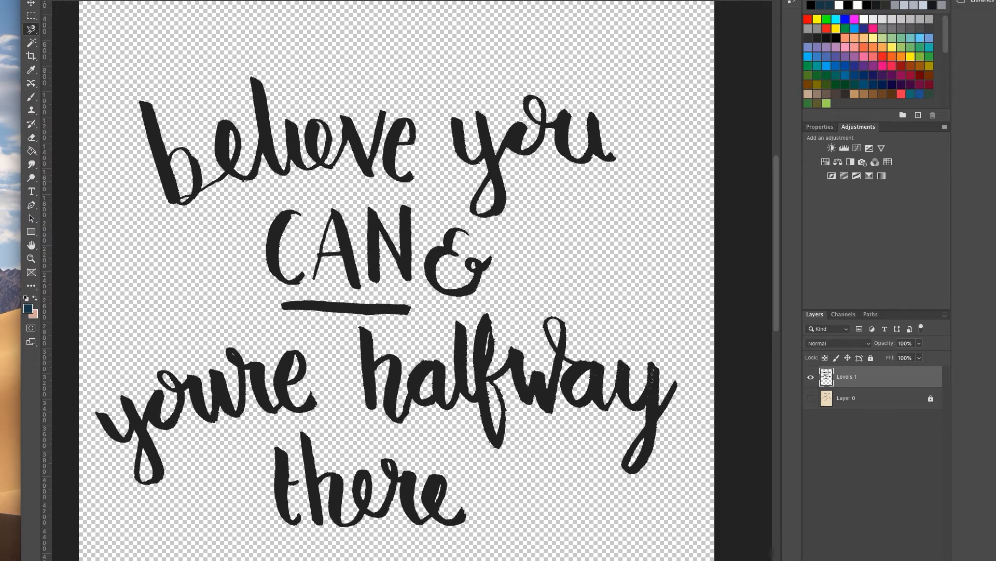
key(super+plus)
scroll(155, 137, left, 8)
scroll(155, 137, up, 2)
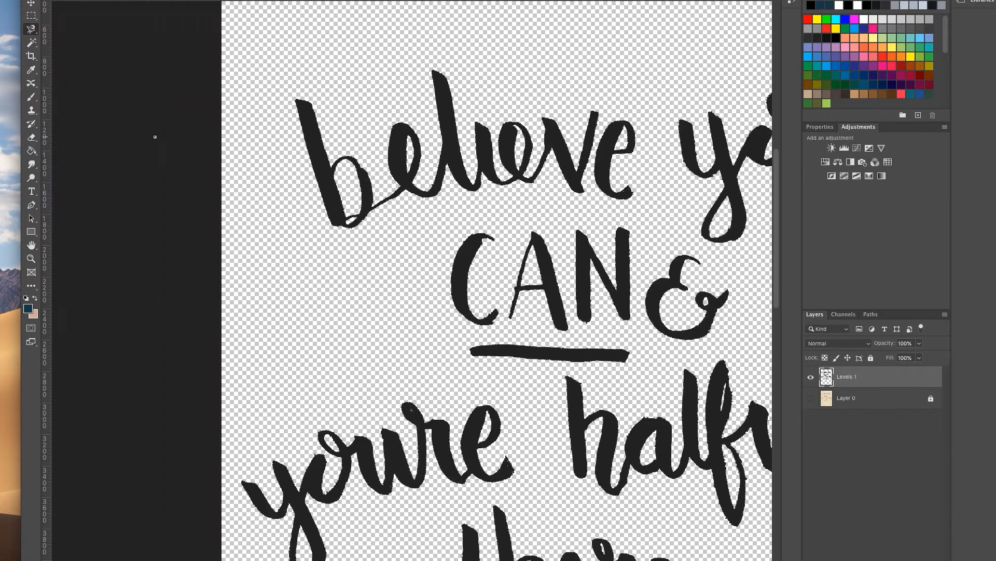
click(332, 224)
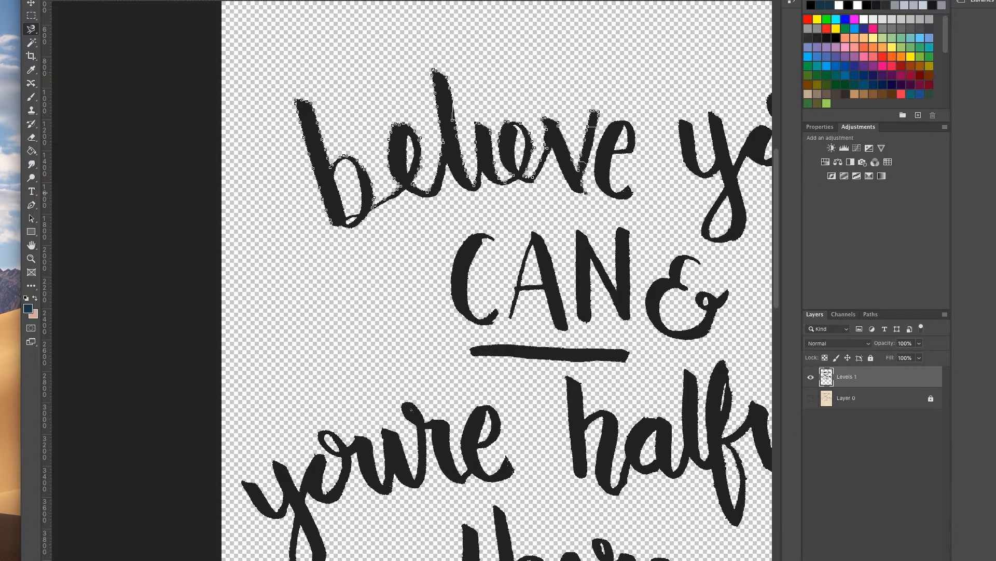
Zoom out, cancel the unfinished lasso outline and switch to the Magic Wand Tool.
key(super+minus)
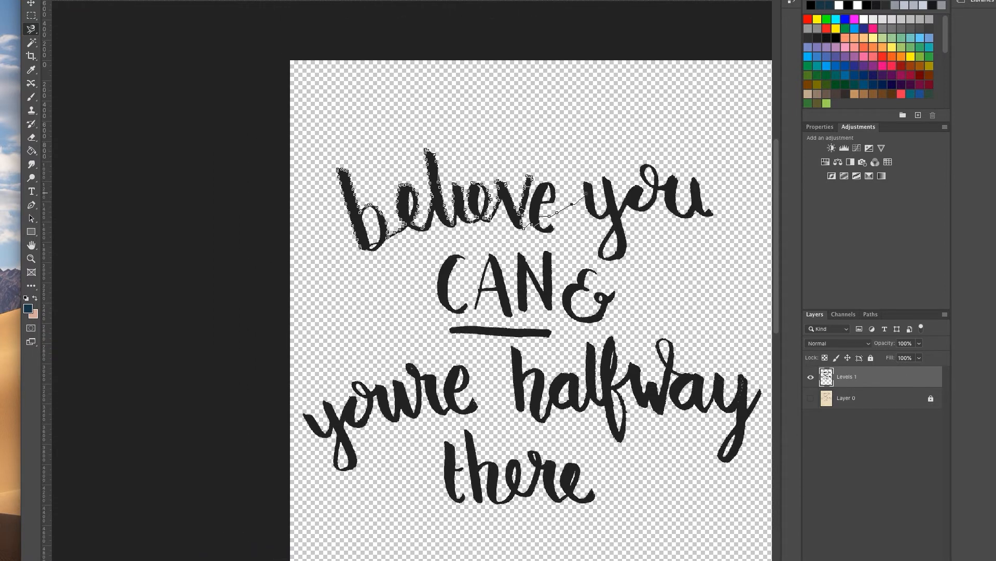
key(Escape)
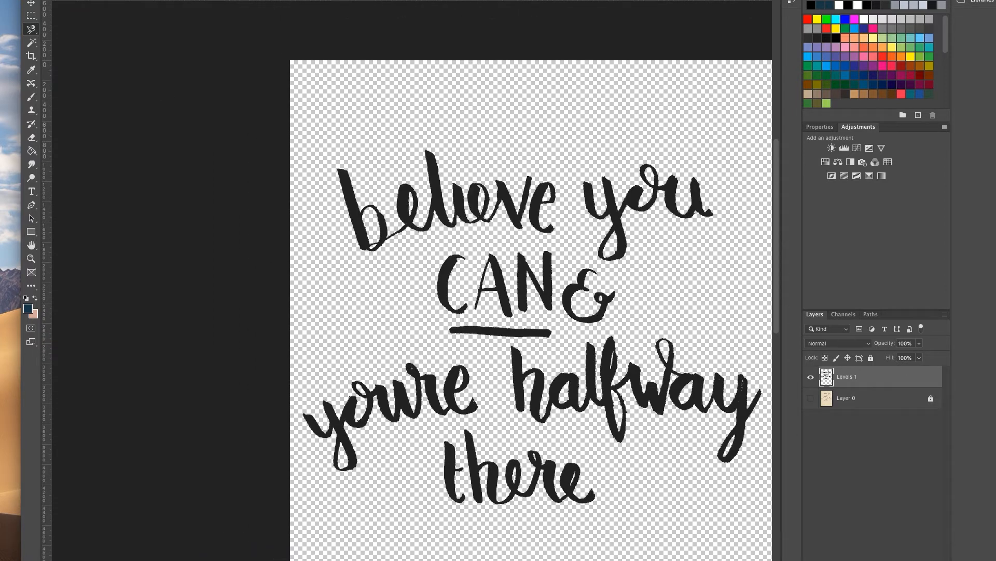
click(31, 42)
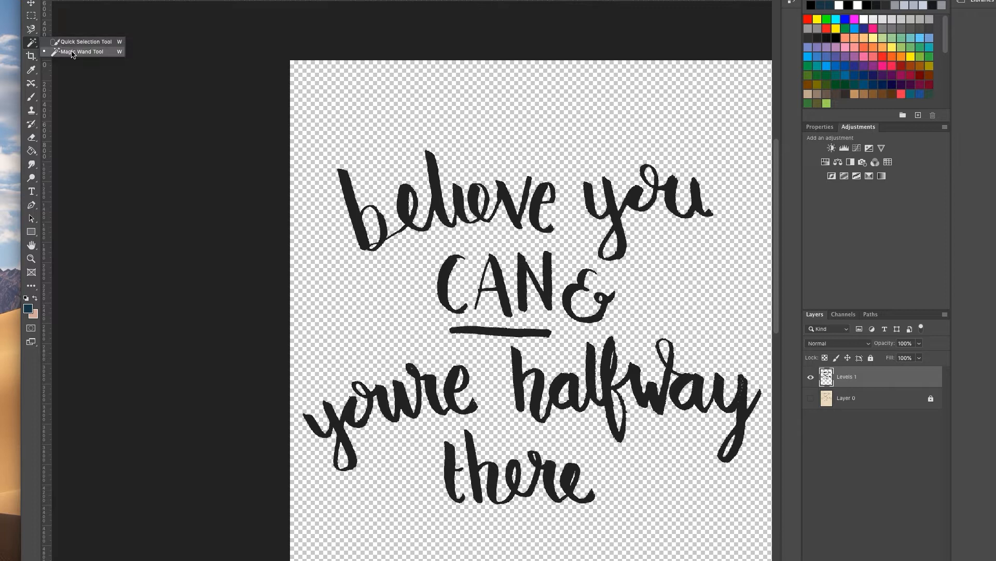
click(72, 52)
Copy the selected black lettering of the quote.
scroll(511, 212, right, 1)
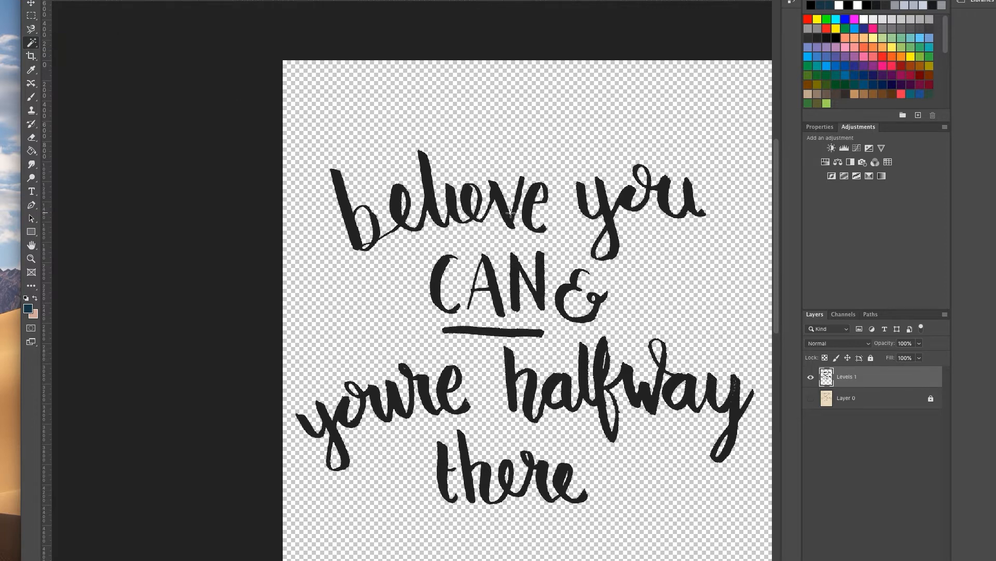
scroll(511, 213, right, 4)
scroll(512, 212, down, 1)
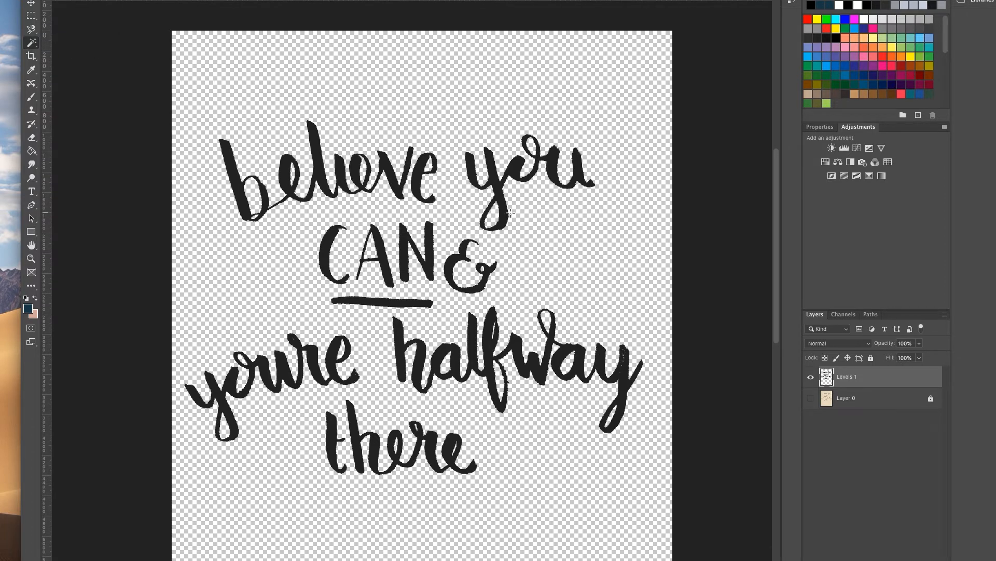
scroll(512, 213, up, 2)
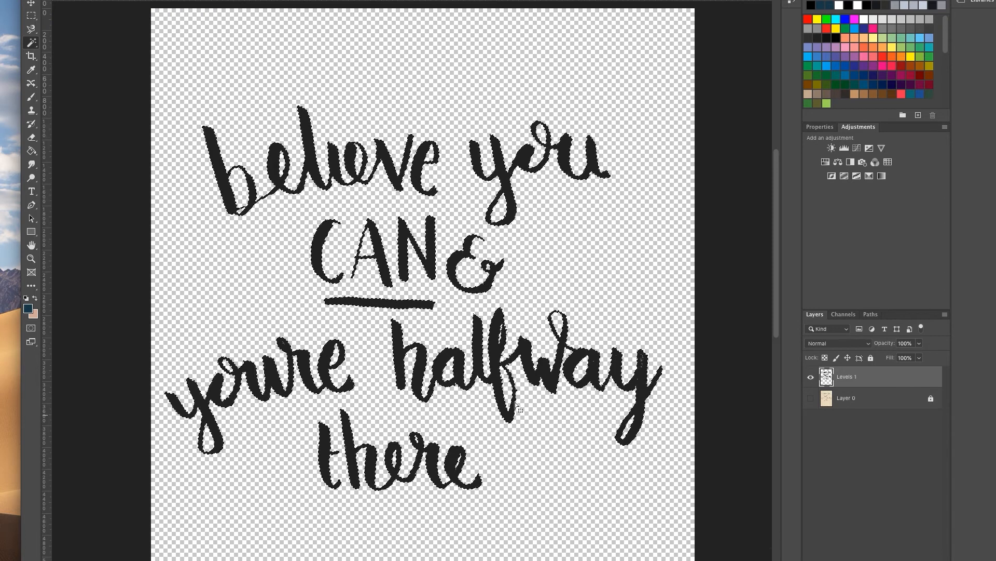
key(v)
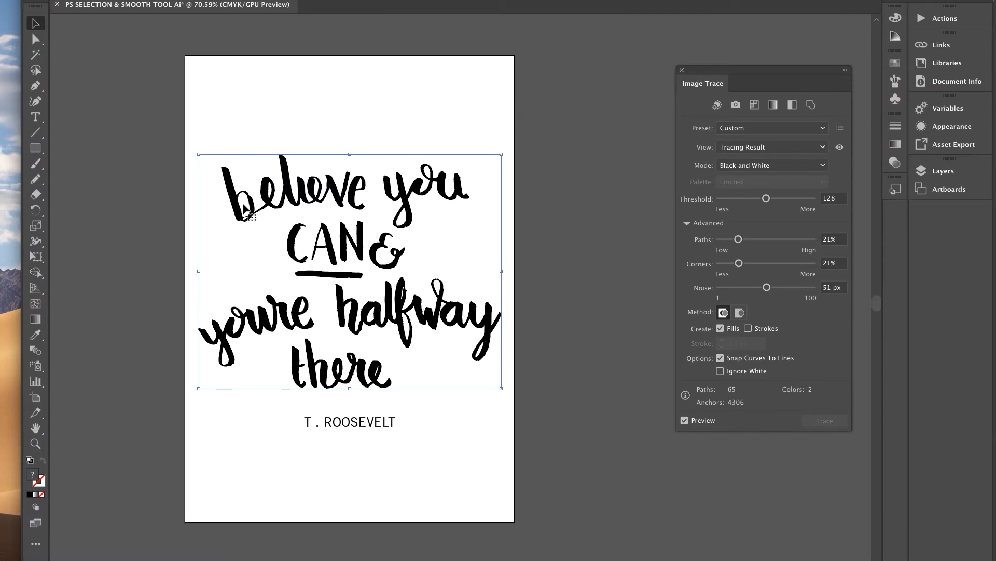
Delete the old trace, paste the Photoshop lettering and drag it above T. ROOSEVELT.
key(Delete)
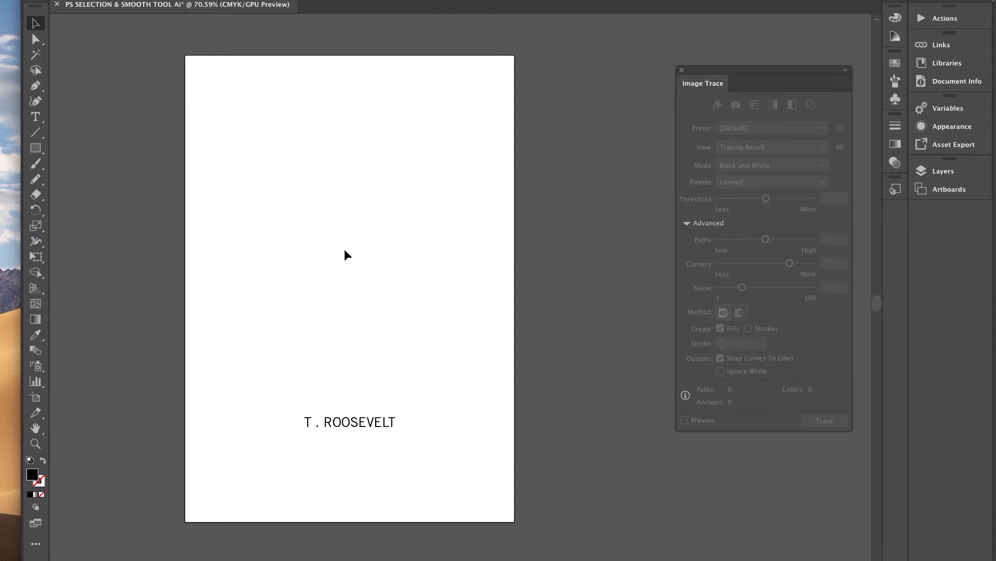
key(ctrl+v)
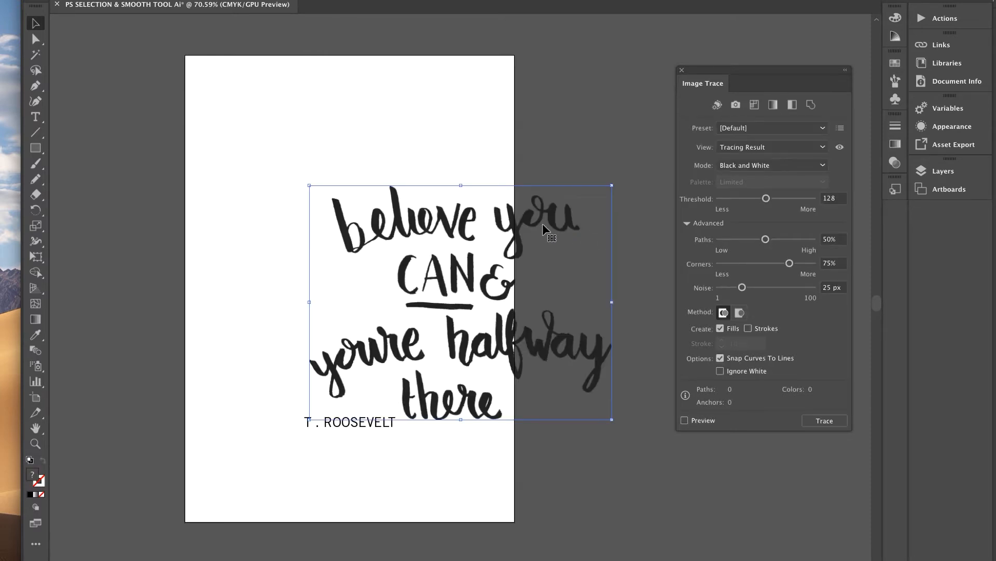
drag(552, 218, 444, 172)
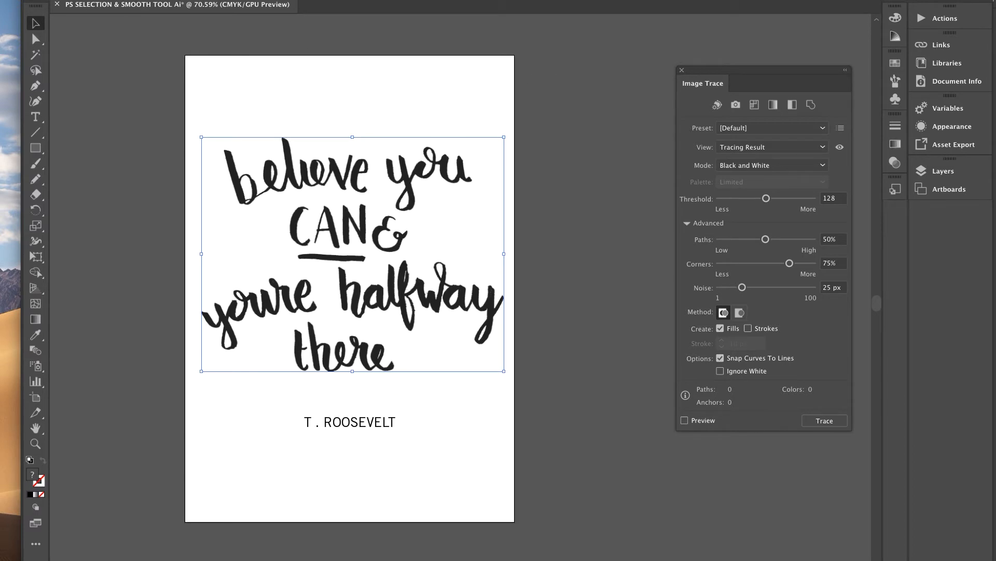
Turn on the Image Trace preview with default settings and accept the slow-tracing warning.
click(155, 0)
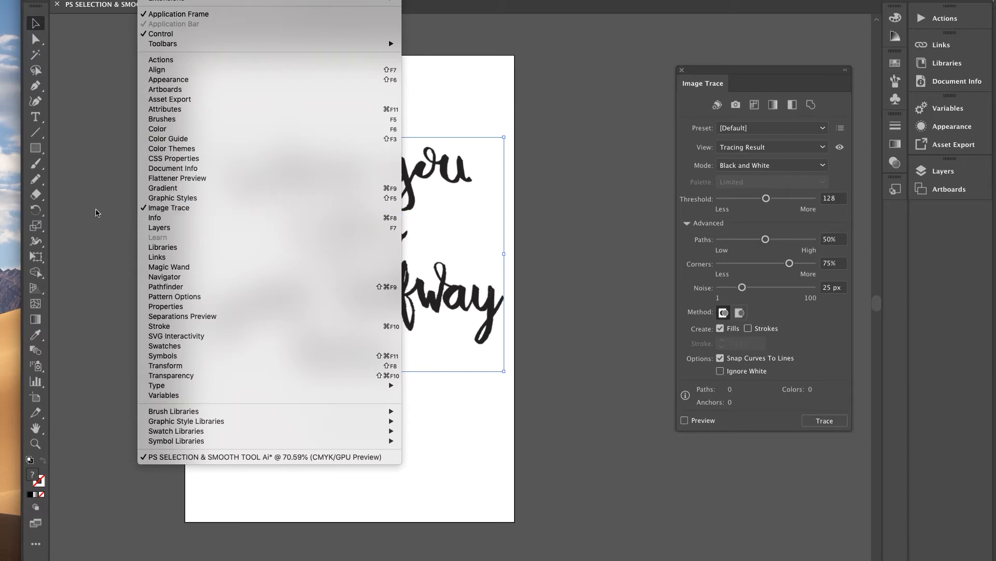
click(99, 214)
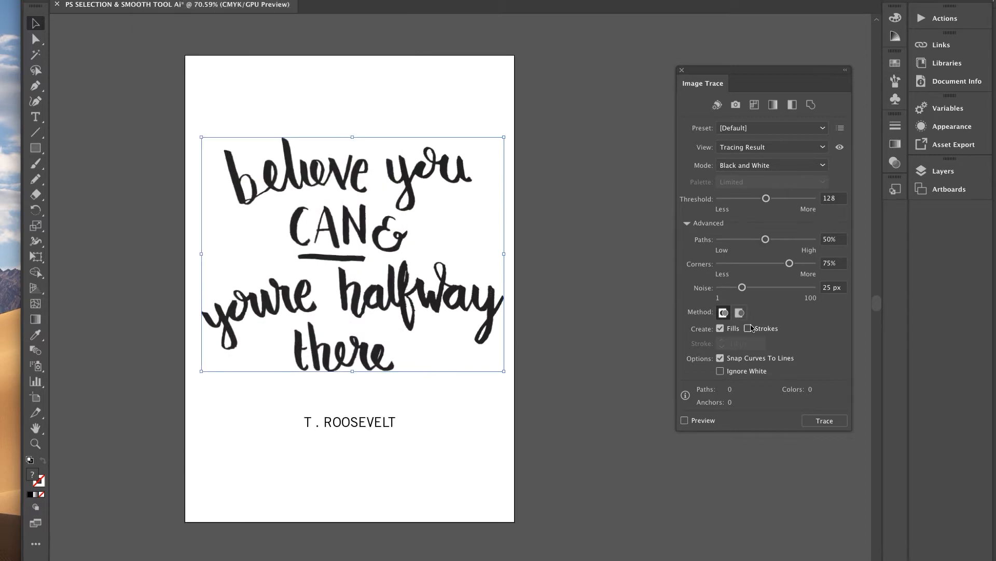
drag(778, 74, 705, 80)
scroll(417, 221, up, 1)
scroll(417, 221, up, 2)
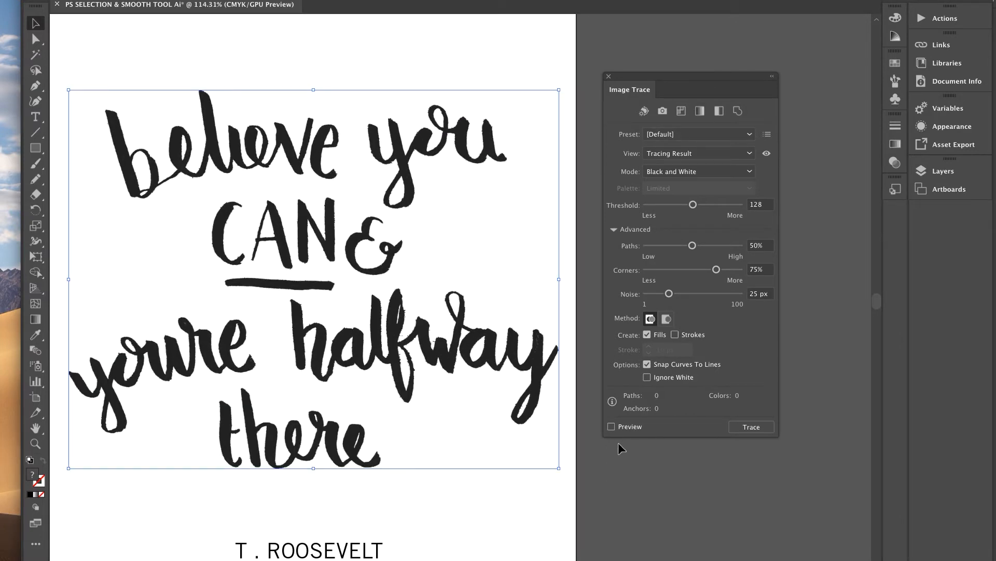
click(612, 426)
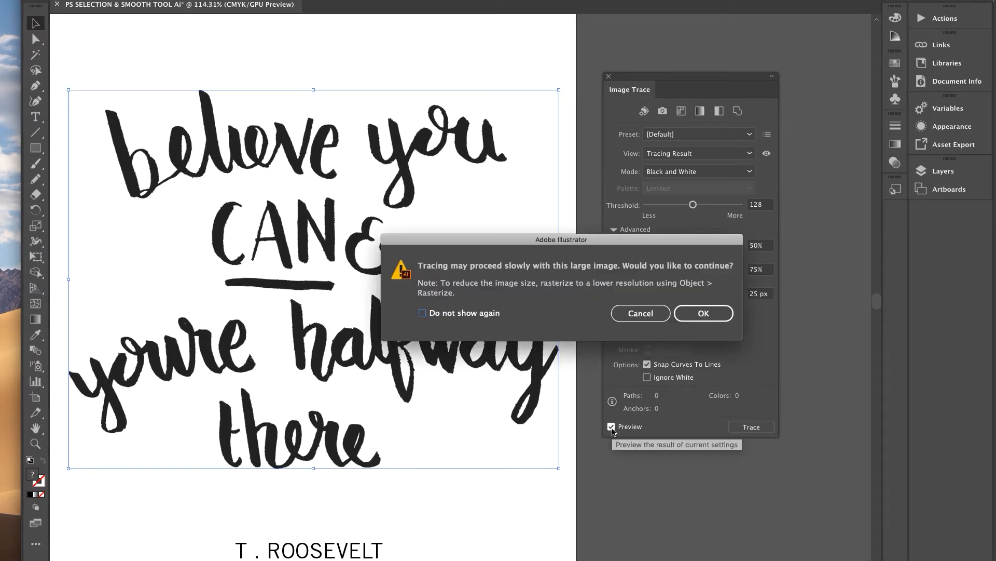
click(694, 314)
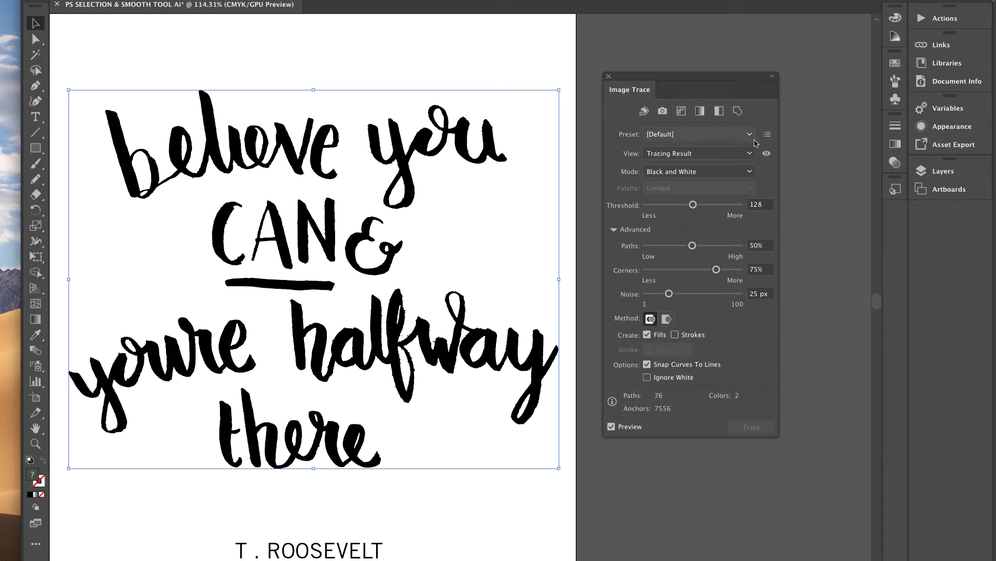
Apply the Black and White Logo trace preset with corners 20%, noise 20 px and paths 19%.
click(750, 135)
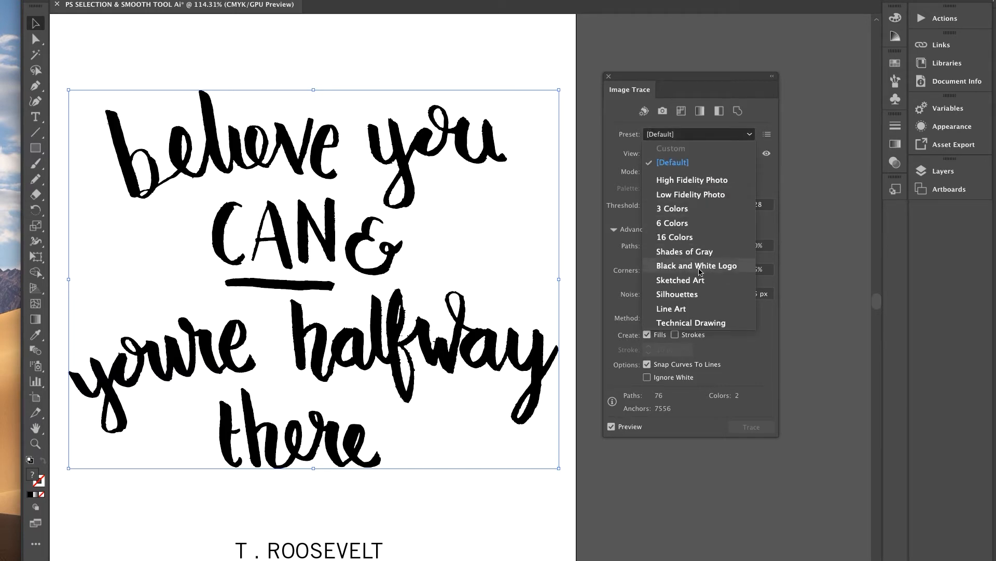
click(700, 269)
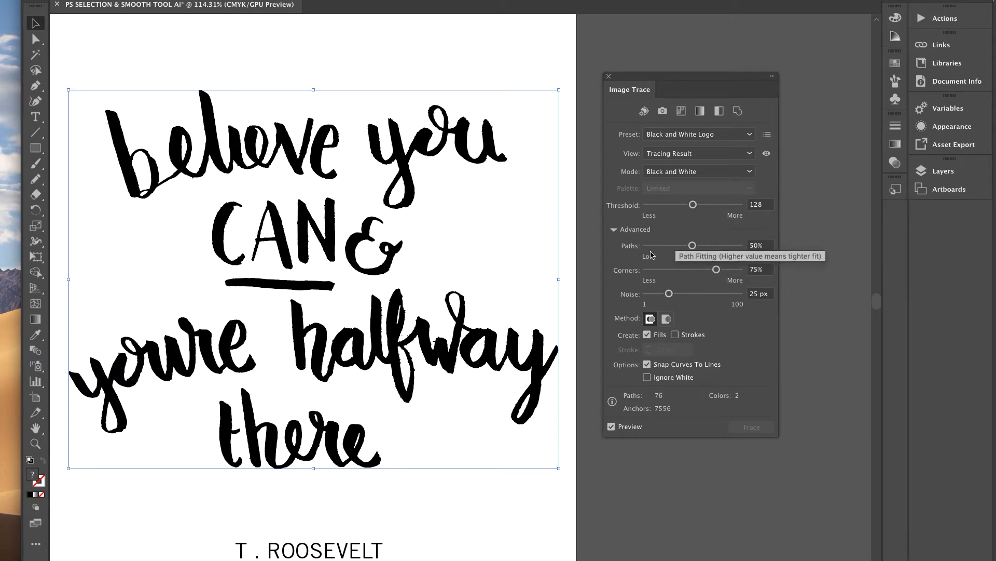
click(665, 270)
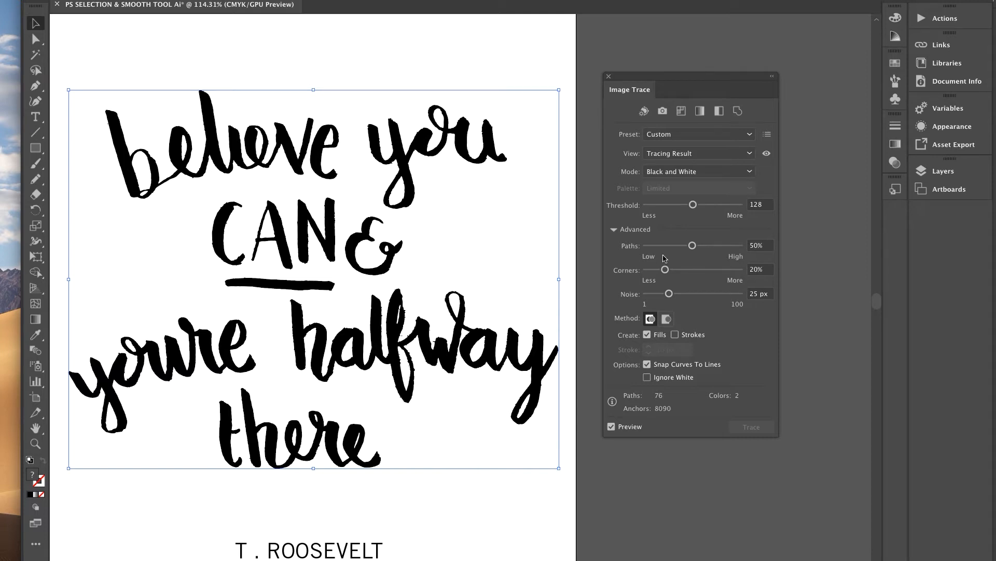
drag(669, 293, 665, 294)
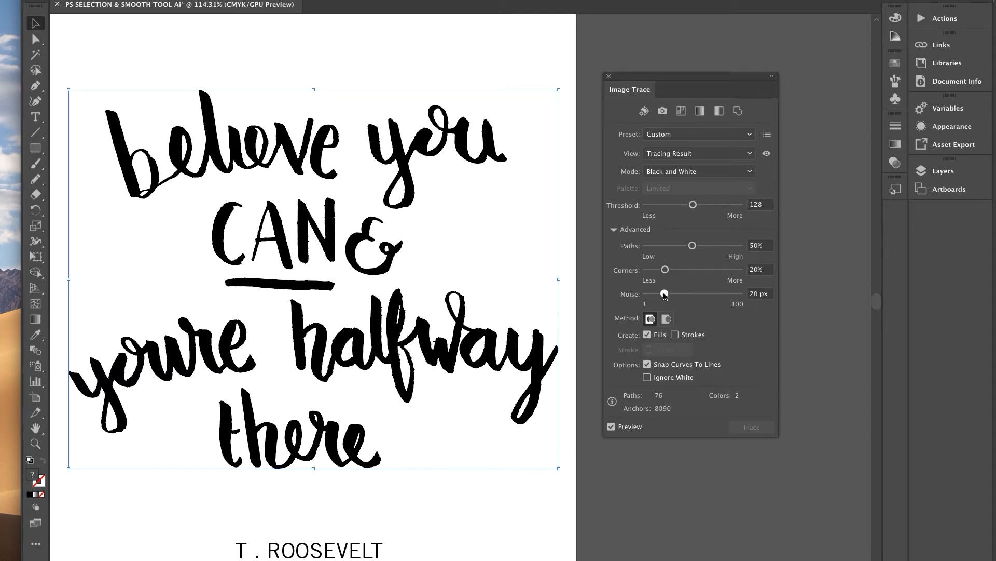
click(664, 246)
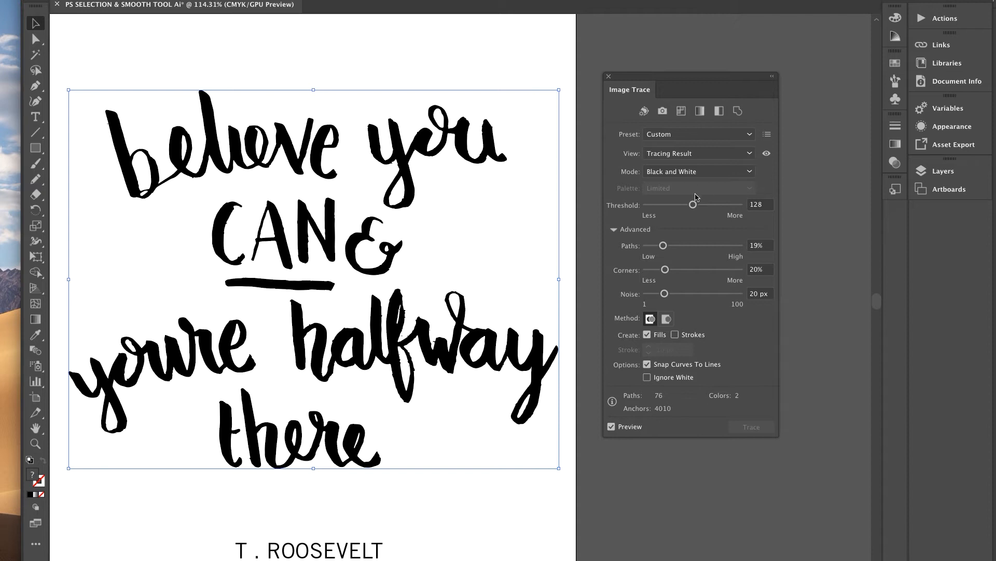
Raise the trace threshold to 94 and tighten path fitting to 33%.
click(664, 206)
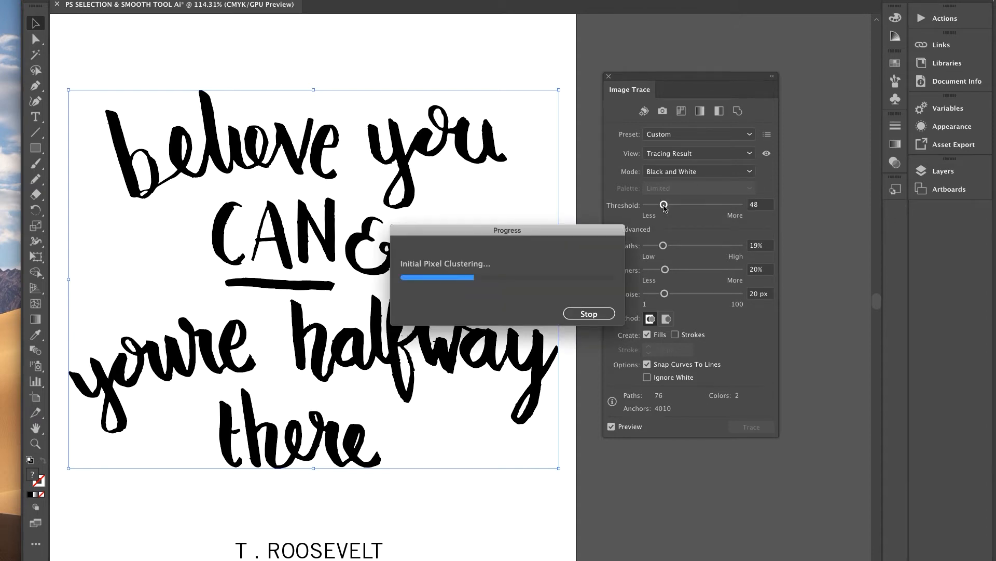
drag(664, 205, 682, 205)
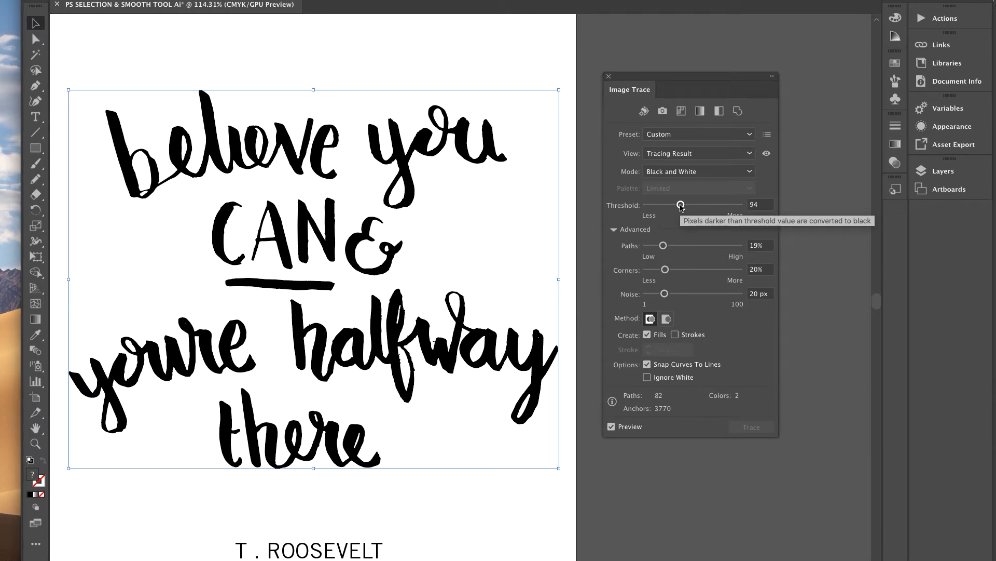
click(676, 246)
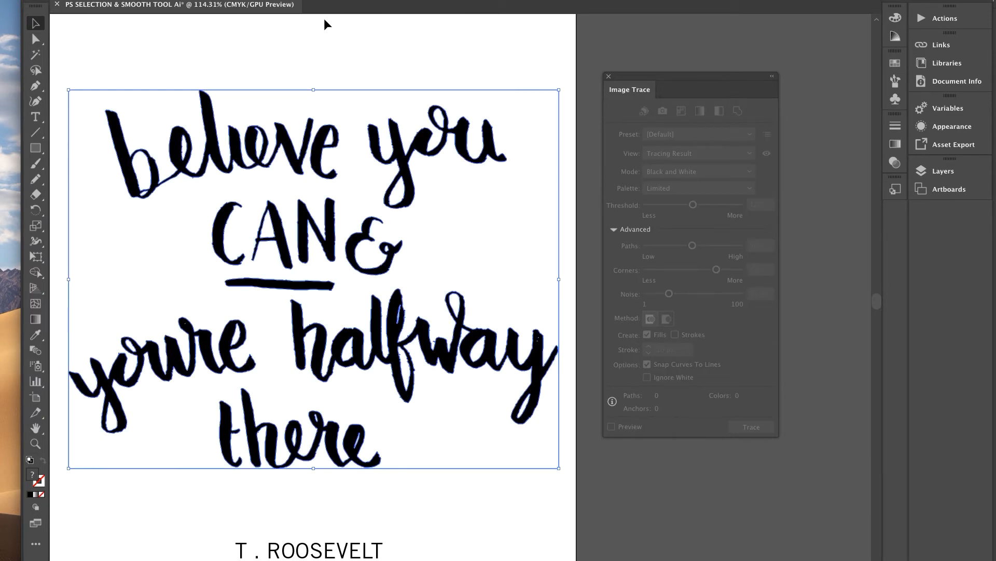
Try selecting the traced lettering, then just the word believe.
scroll(333, 54, down, 5)
scroll(332, 54, up, 2)
scroll(332, 54, up, 3)
scroll(332, 54, left, 2)
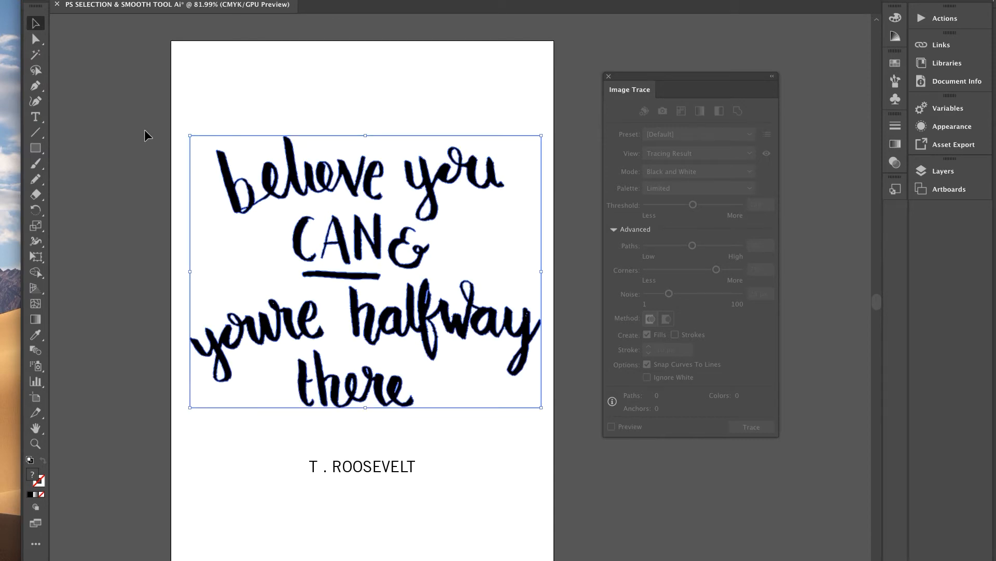
click(260, 98)
click(295, 166)
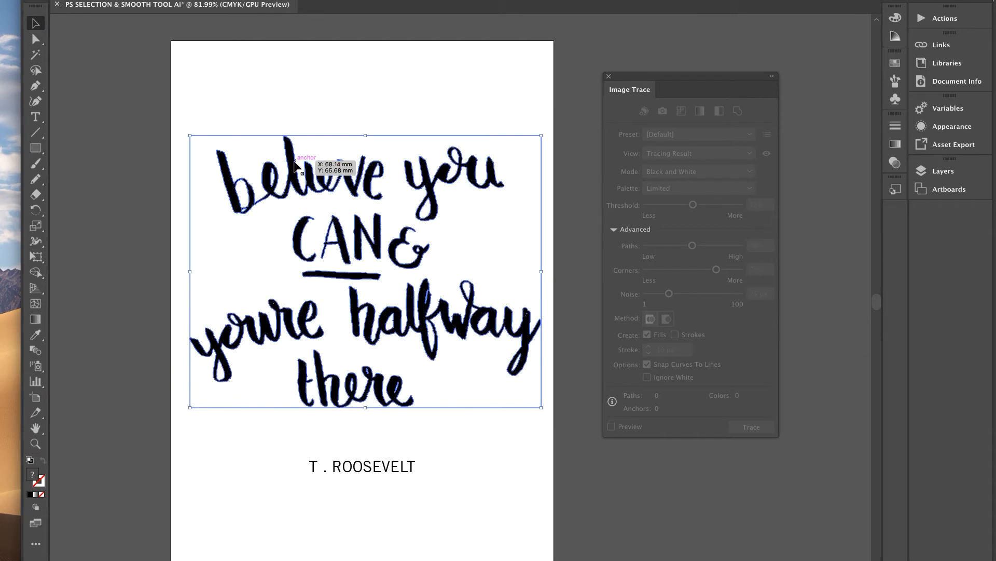
click(312, 102)
click(292, 173)
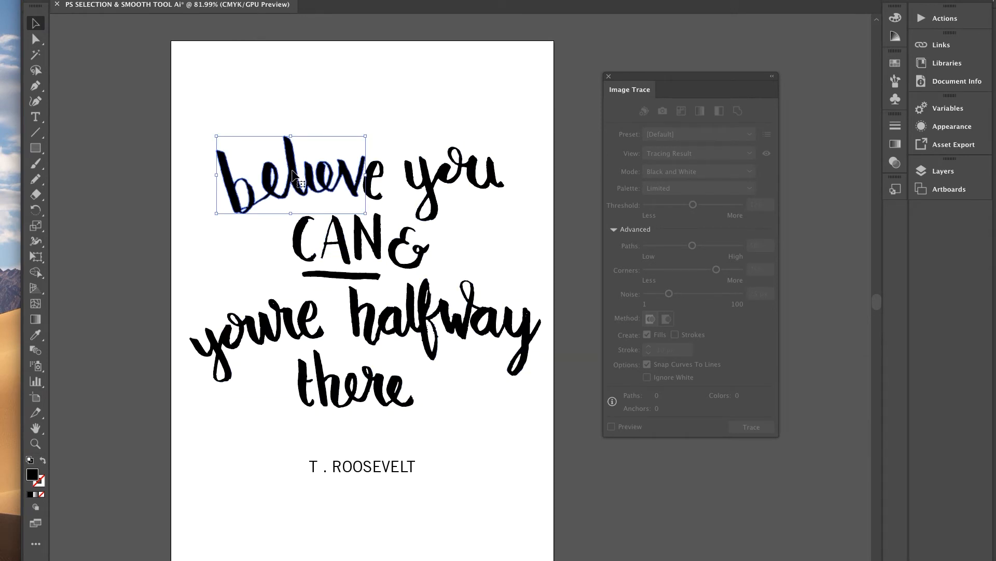
Move the trace panel aside, marquee-select all the lettering and drag it right onto the pasteboard.
scroll(294, 176, up, 3)
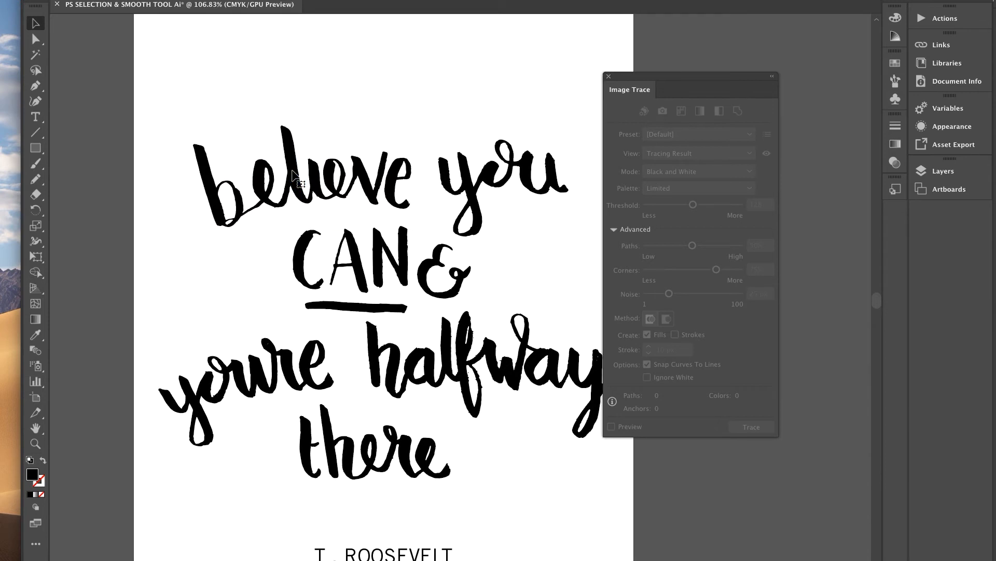
drag(652, 79, 722, 76)
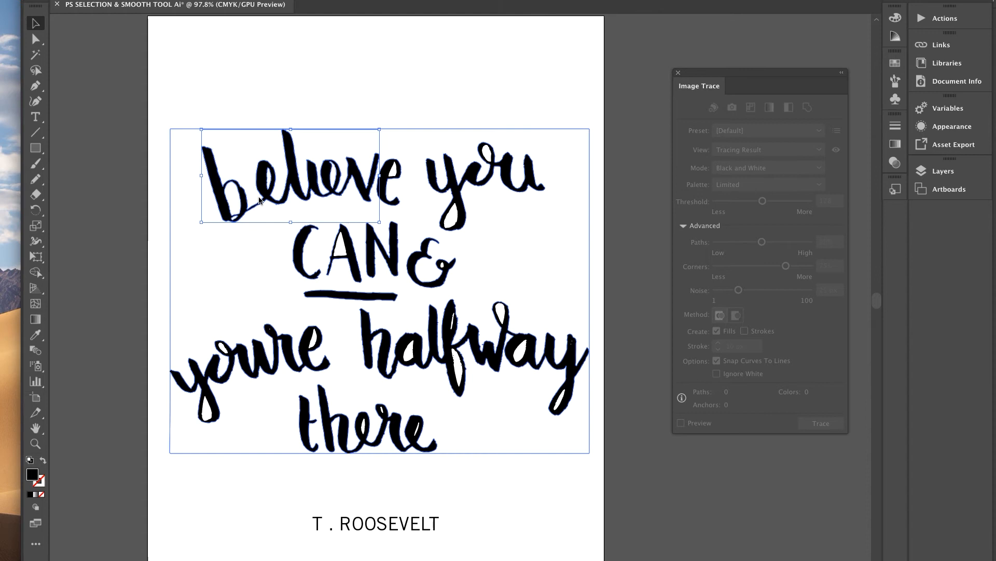
scroll(259, 200, down, 3)
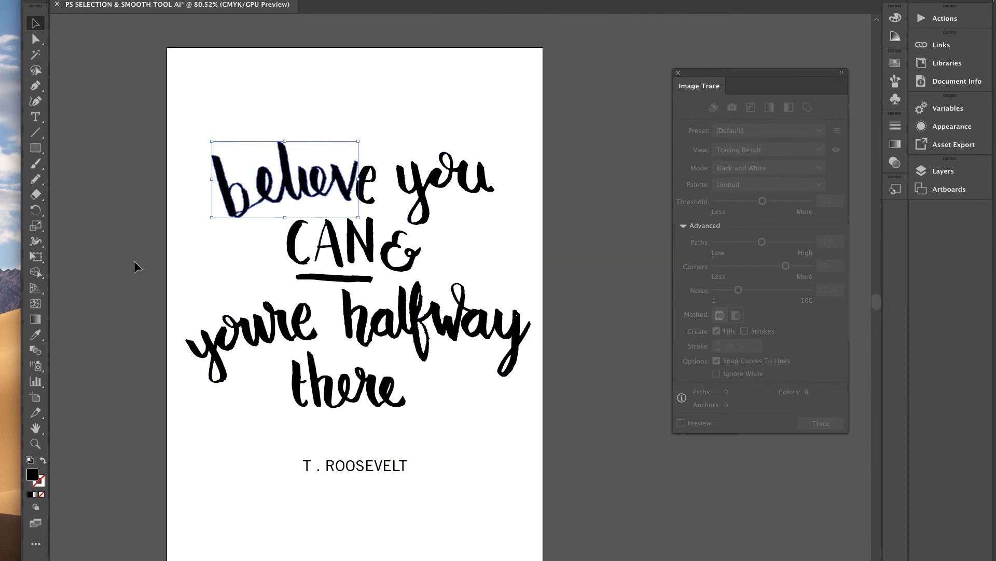
scroll(205, 274, down, 2)
drag(164, 164, 462, 374)
drag(344, 300, 594, 300)
scroll(595, 301, right, 4)
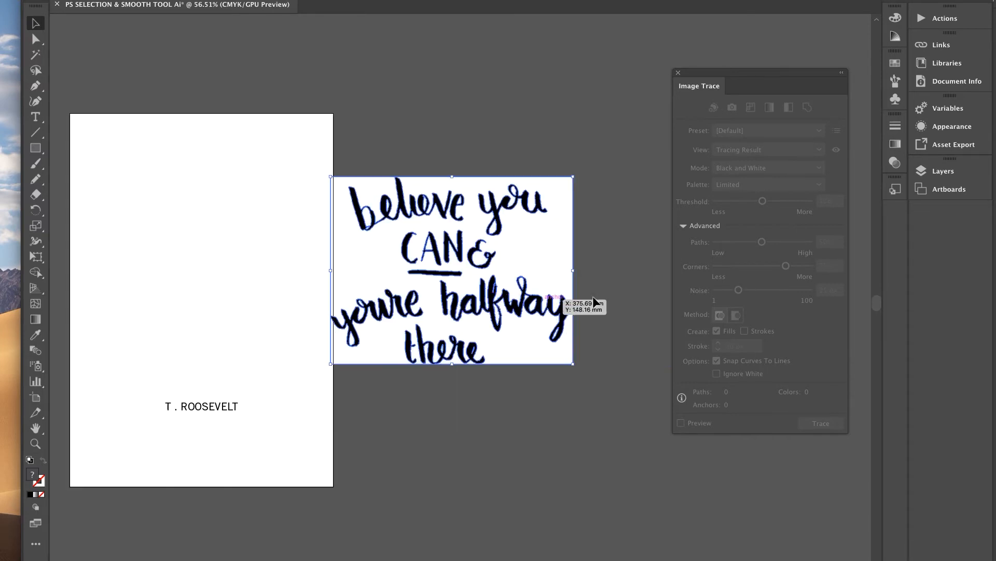
Delete the white background shape behind the traced lettering.
click(508, 425)
click(528, 342)
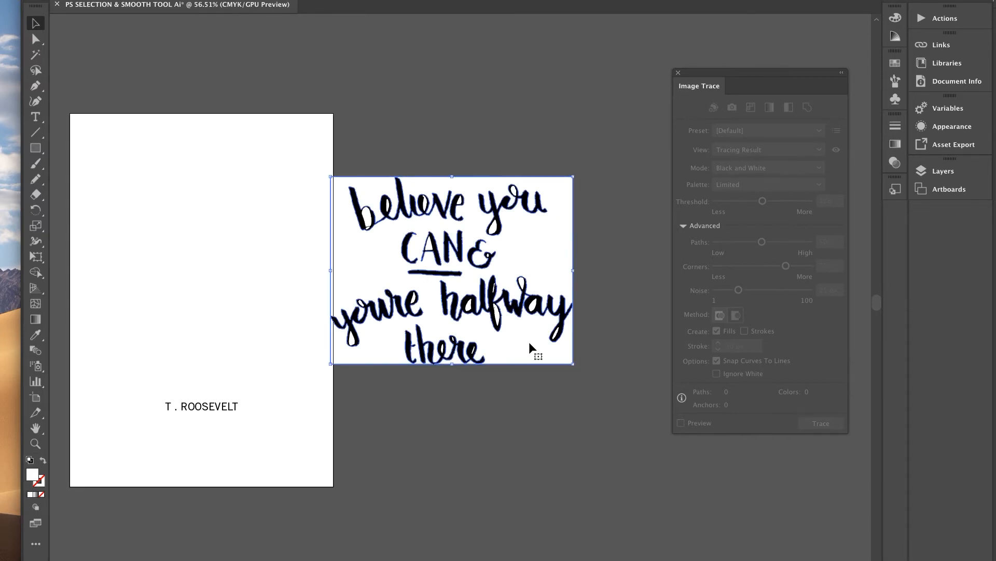
key(Delete)
scroll(530, 345, up, 3)
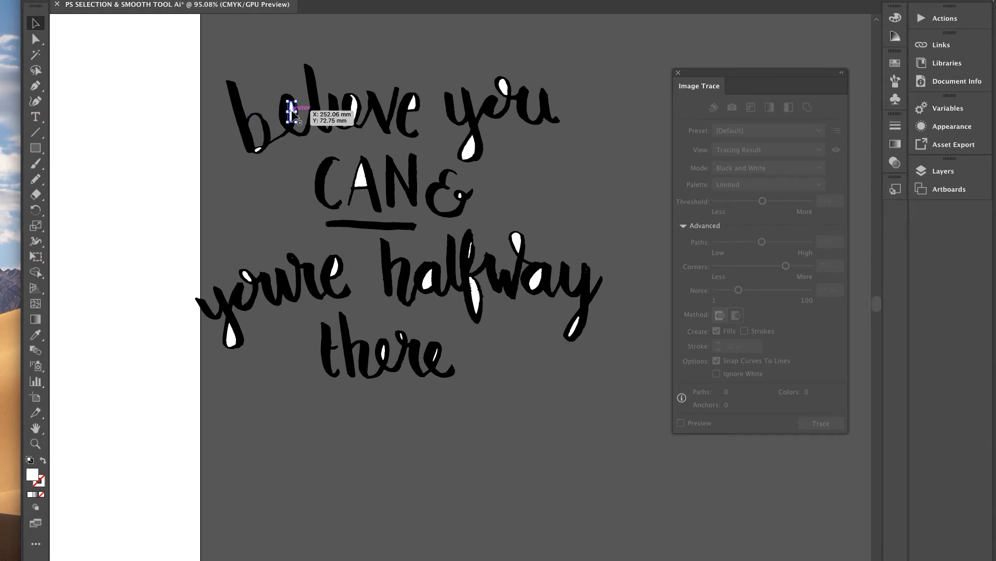
Delete the white counters in believe, the b, CAN and you.
click(356, 110)
click(413, 104)
click(360, 176)
click(258, 150)
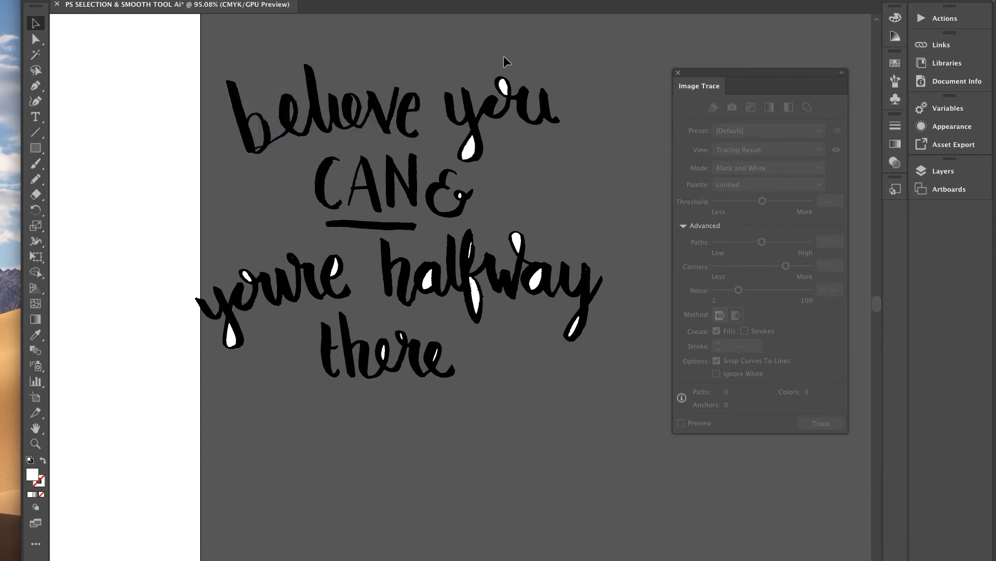
click(503, 84)
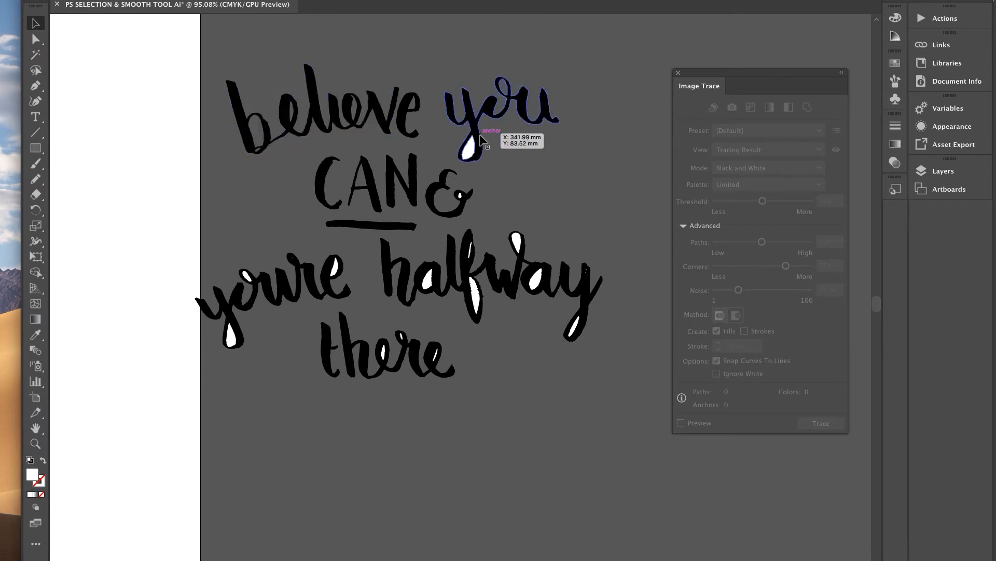
click(470, 149)
key(Delete)
Delete the white counters in the &, you're and halfway.
click(460, 196)
key(Delete)
click(230, 335)
key(Delete)
click(247, 277)
key(Delete)
click(335, 268)
key(Delete)
click(573, 327)
Remove the last white counters in there and check the lettering beside T. ROOSEVELT.
key(Delete)
click(383, 352)
click(401, 336)
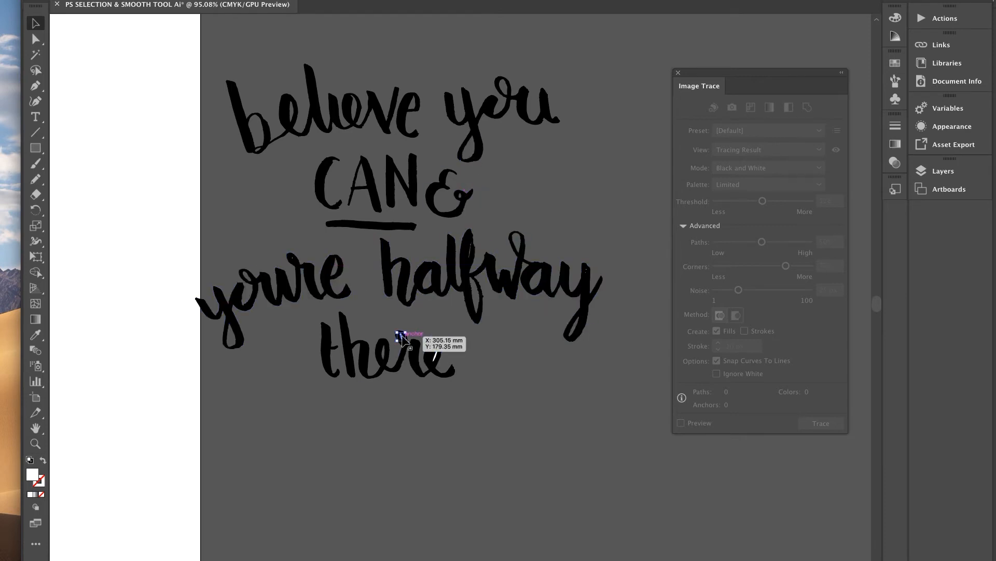
key(Delete)
click(434, 355)
key(Delete)
scroll(490, 348, down, 5)
mouse_move(323, 203)
mouse_down()
mouse_move(493, 280)
mouse_move(575, 406)
mouse_up()
click(534, 430)
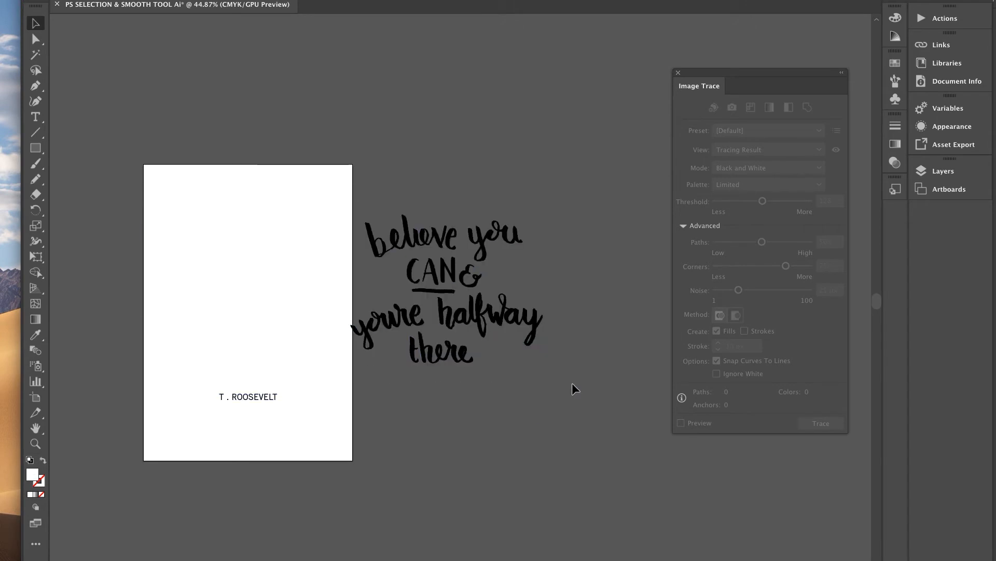
Select the cleaned lettering and drag it back onto the artboard above T. ROOSEVELT.
click(430, 239)
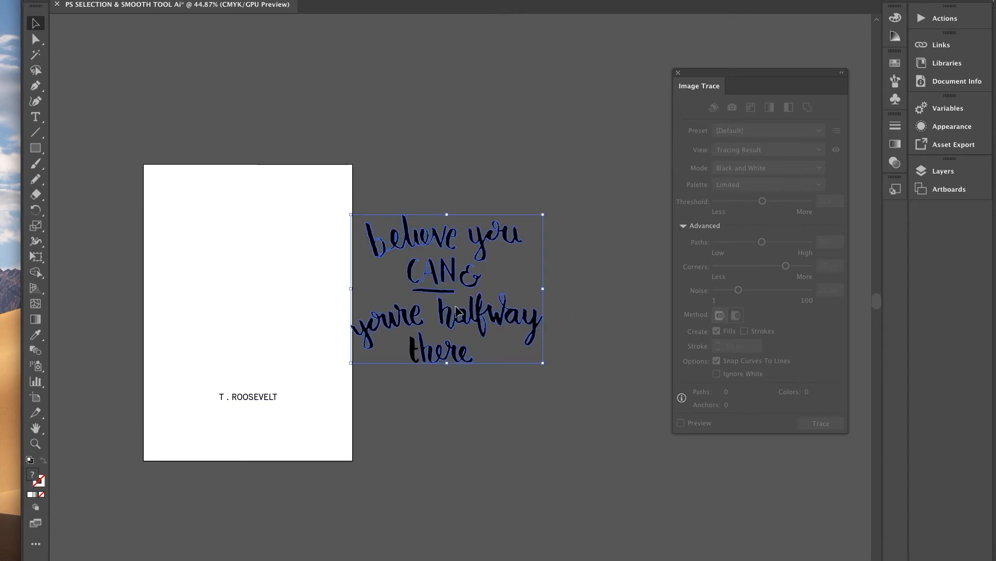
click(512, 417)
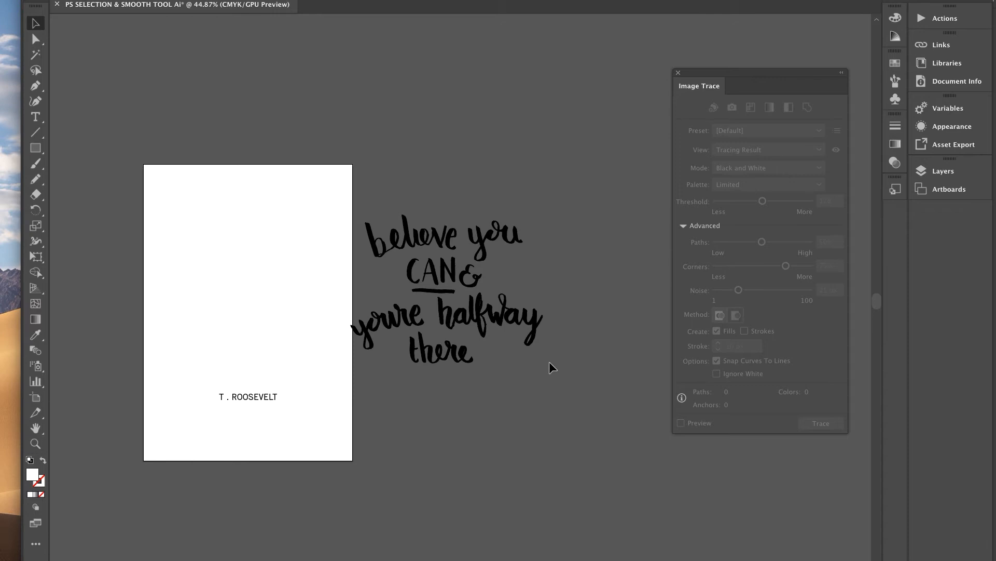
click(377, 235)
drag(454, 268, 256, 269)
scroll(256, 269, up, 3)
scroll(255, 269, down, 2)
scroll(256, 269, up, 1)
scroll(256, 269, left, 4)
scroll(255, 269, up, 4)
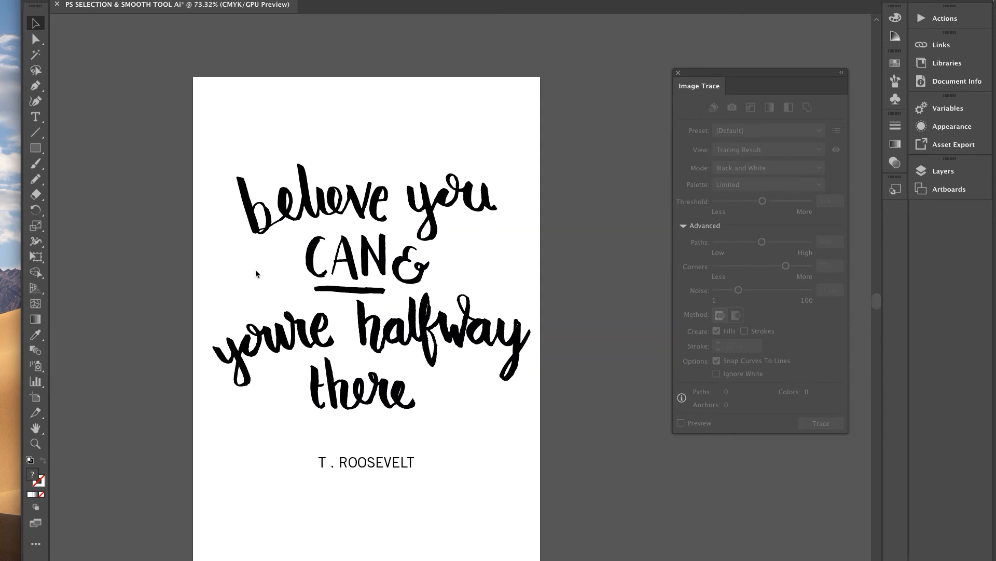
scroll(255, 270, up, 1)
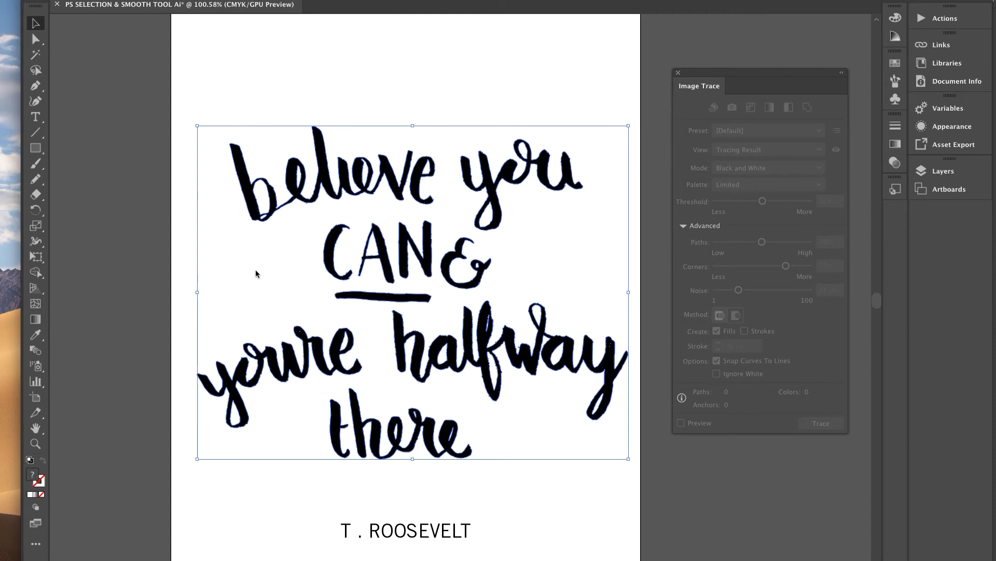
Deselect to check the placement and close the Image Trace panel.
click(115, 210)
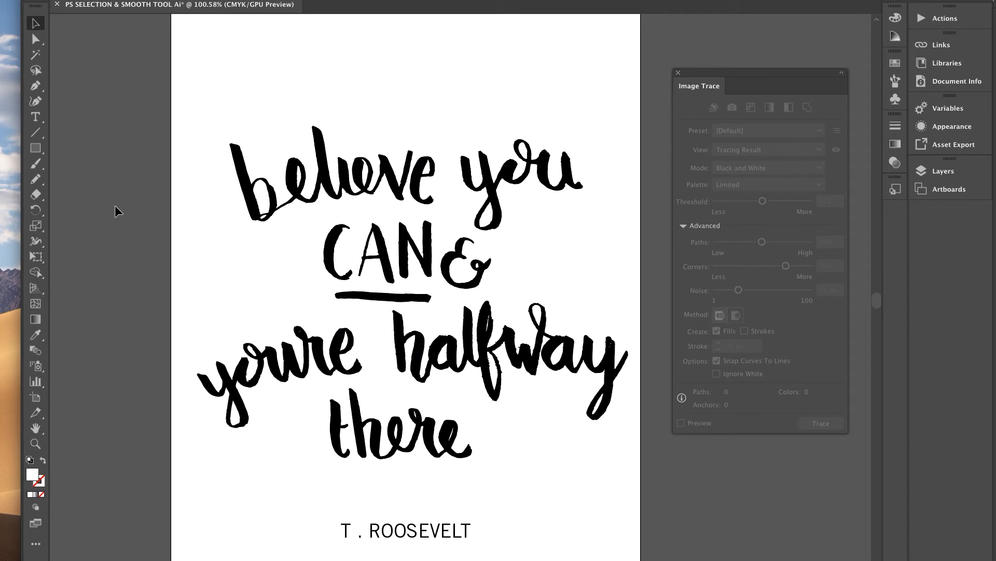
scroll(115, 210, up, 2)
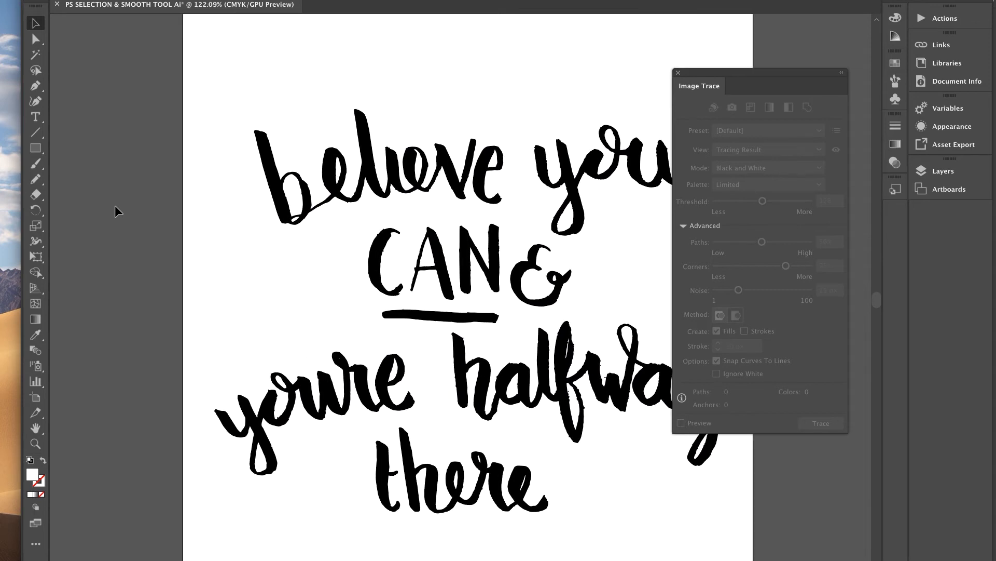
click(679, 73)
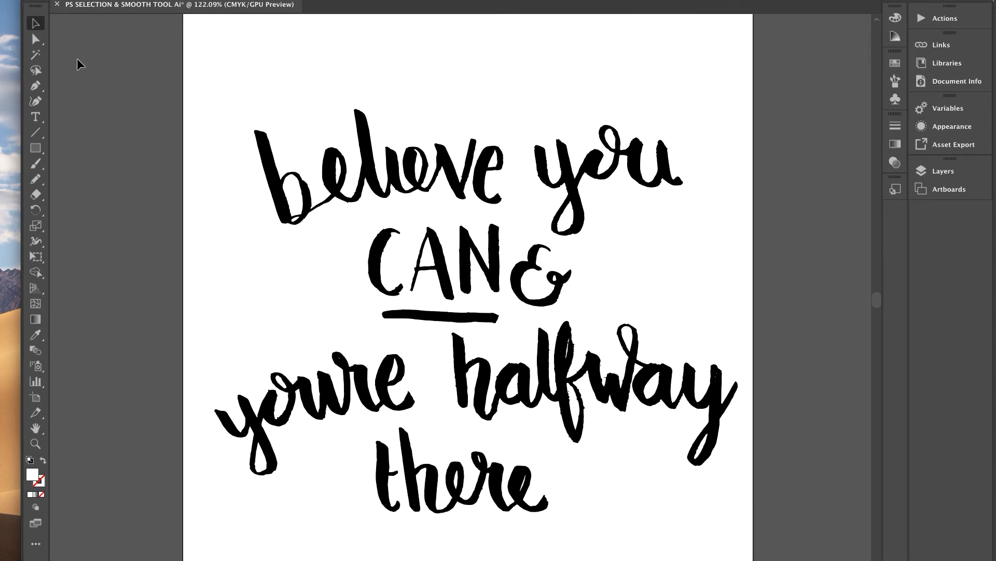
click(34, 179)
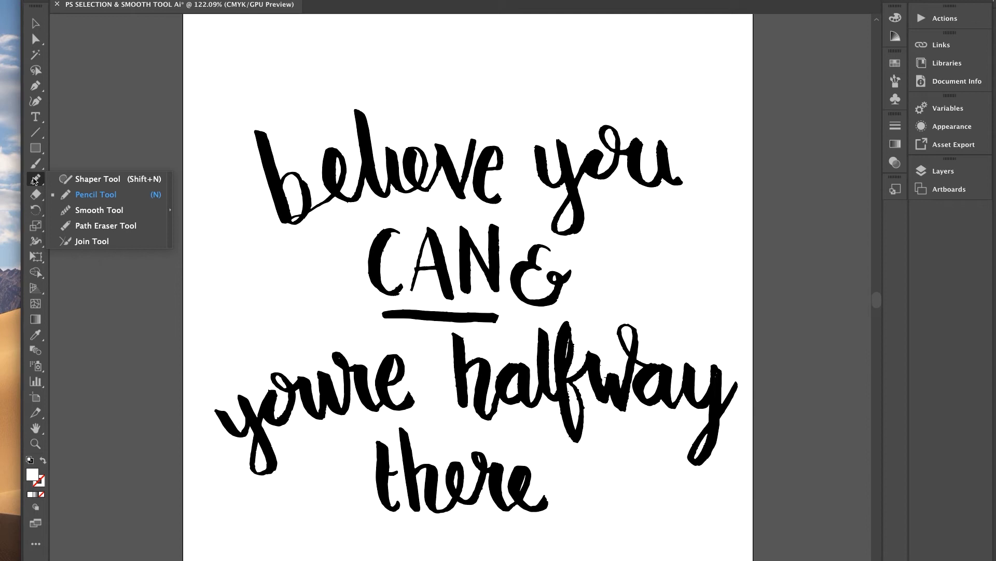
Pick the Smooth Tool, then select the C of CAN and zoom in on it.
click(88, 212)
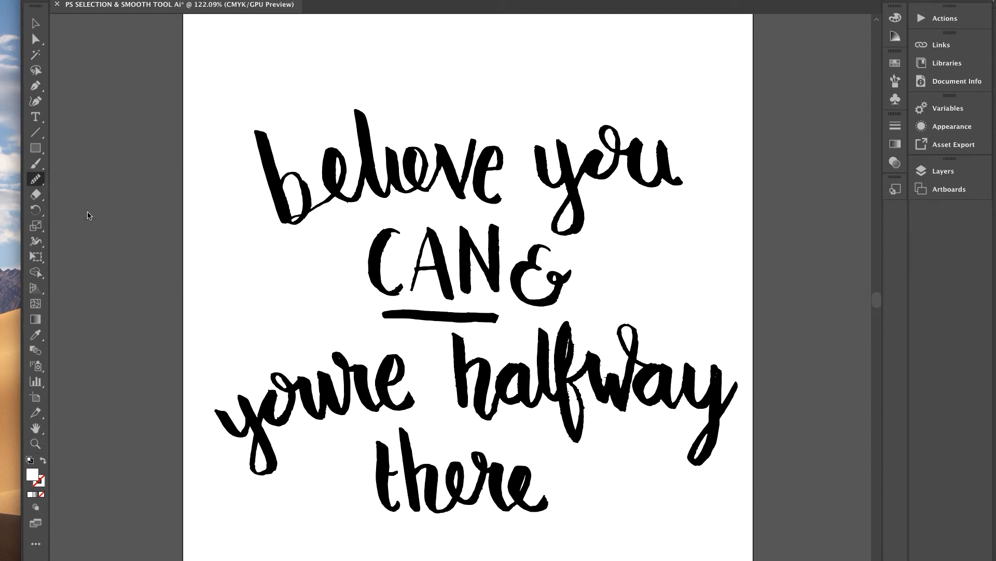
click(36, 23)
click(270, 173)
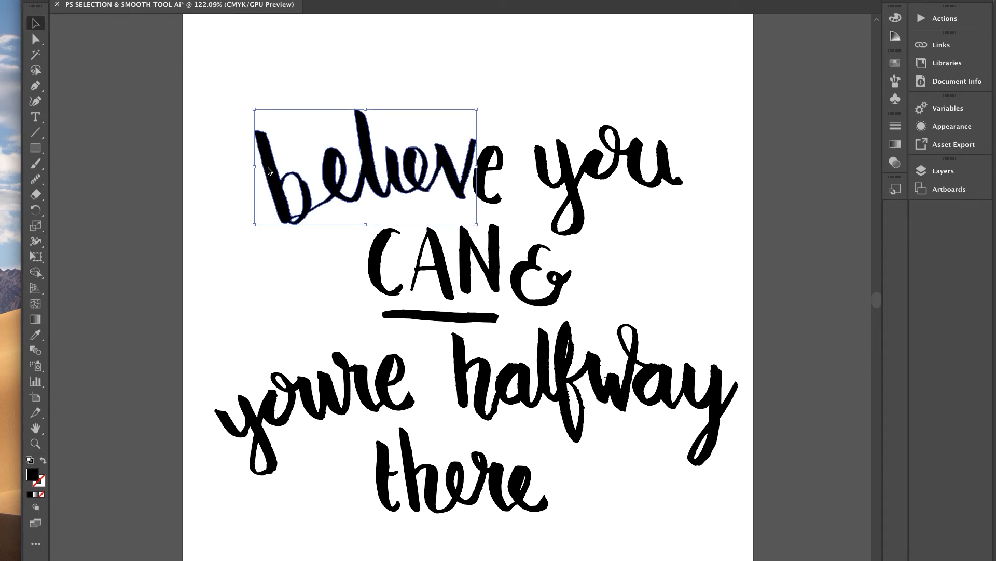
click(389, 252)
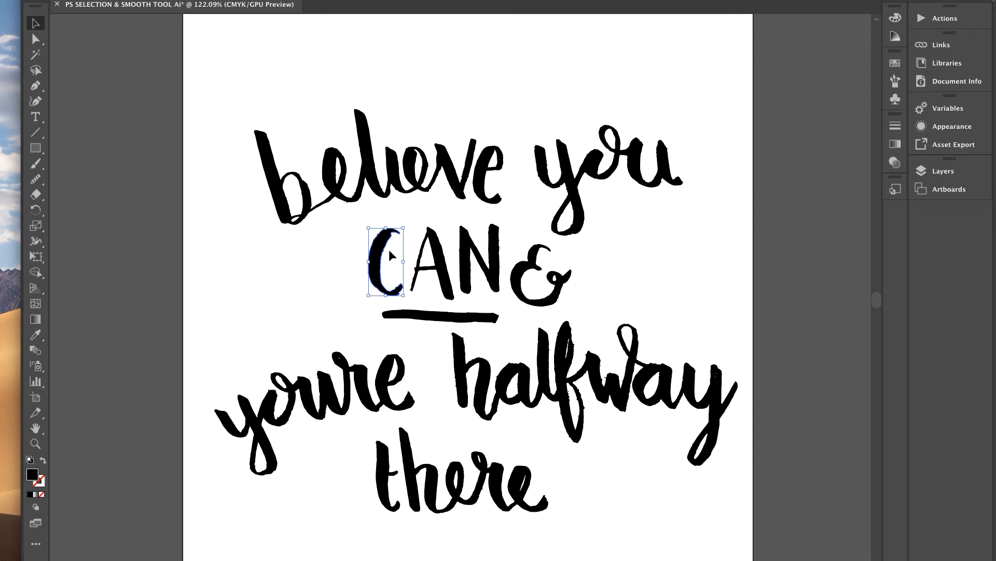
scroll(388, 250, up, 5)
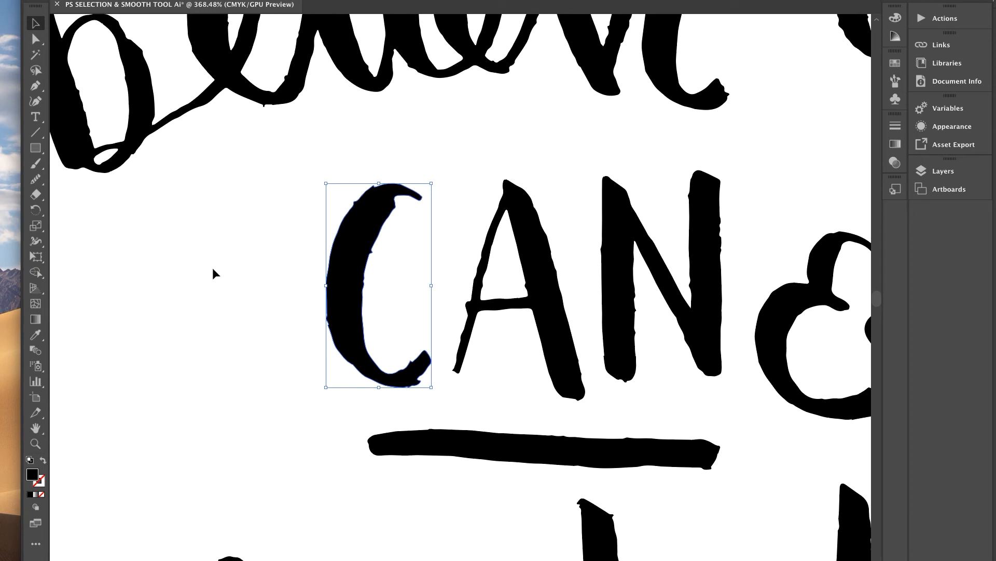
Run the Smooth Tool along the C's top edge and its lower inner and outer curves.
drag(35, 179, 89, 213)
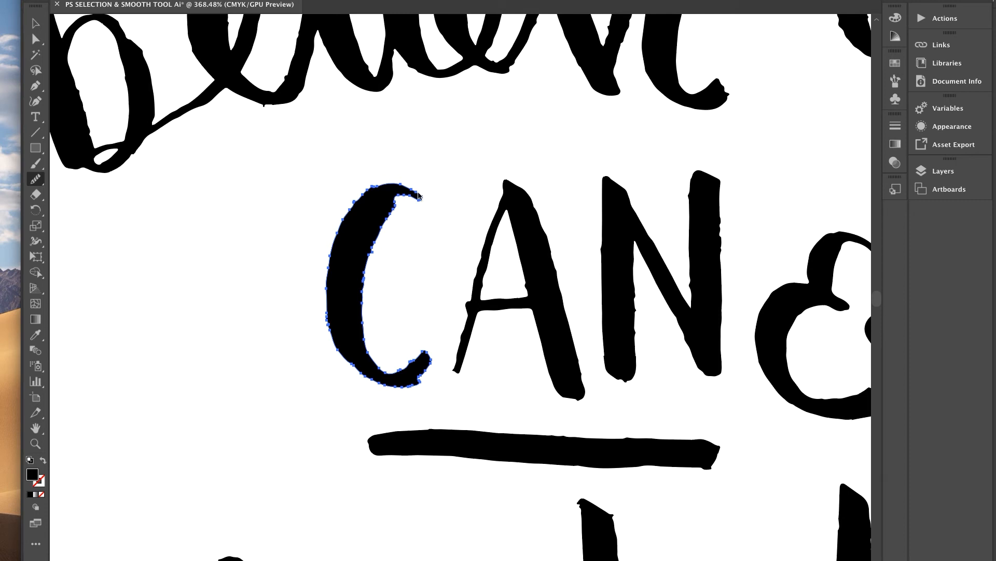
mouse_move(413, 188)
mouse_down()
mouse_move(390, 185)
mouse_move(358, 202)
mouse_move(417, 196)
mouse_move(374, 245)
mouse_move(369, 265)
mouse_up()
mouse_move(362, 299)
mouse_down()
mouse_move(374, 362)
mouse_move(410, 367)
mouse_move(423, 356)
mouse_up()
mouse_move(338, 352)
mouse_down()
mouse_move(390, 386)
mouse_move(432, 366)
mouse_up()
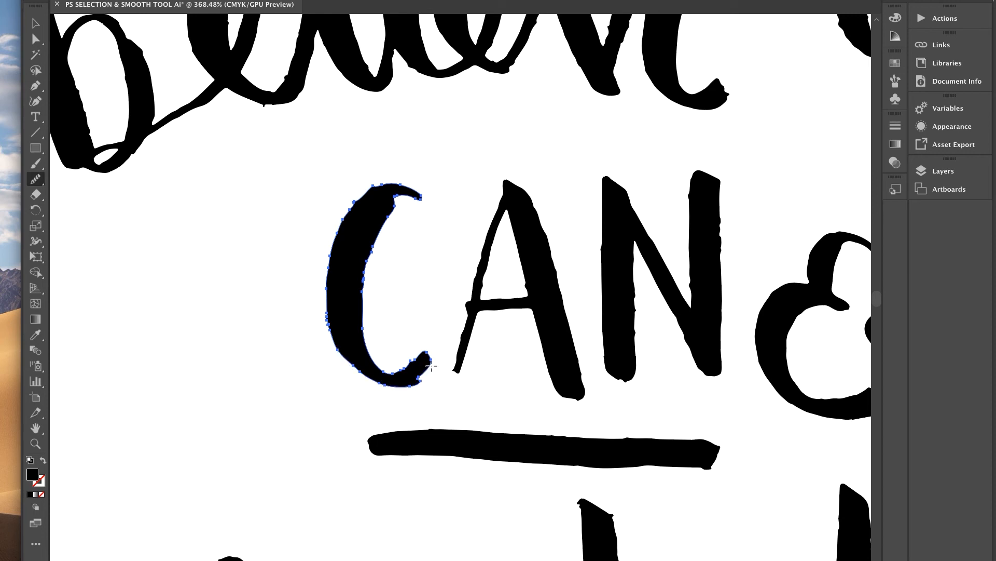
click(34, 38)
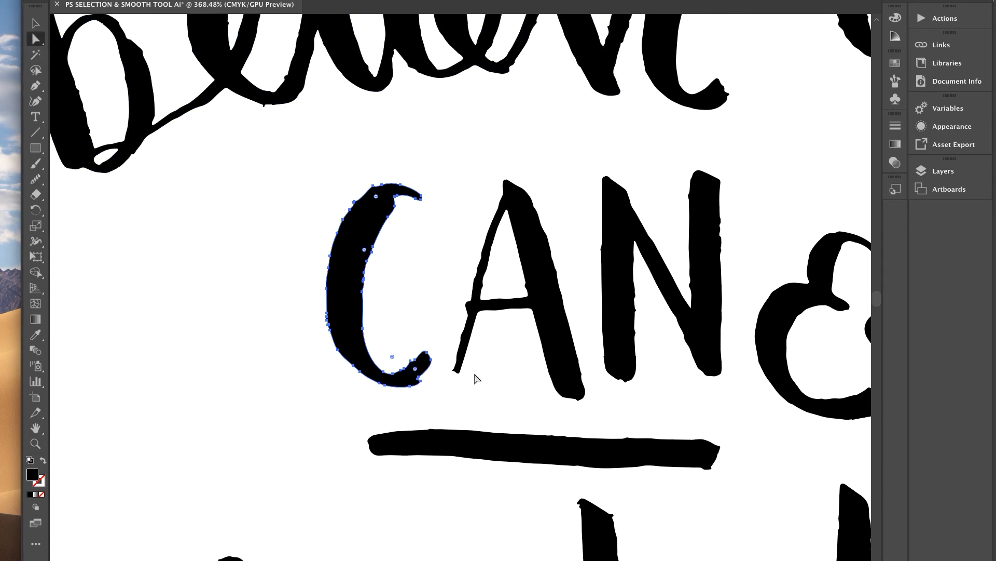
Delete the C's bottom tail anchor, restore the inner curve anchor, and nudge it to reshape.
click(420, 380)
key(Delete)
click(395, 206)
key(Delete)
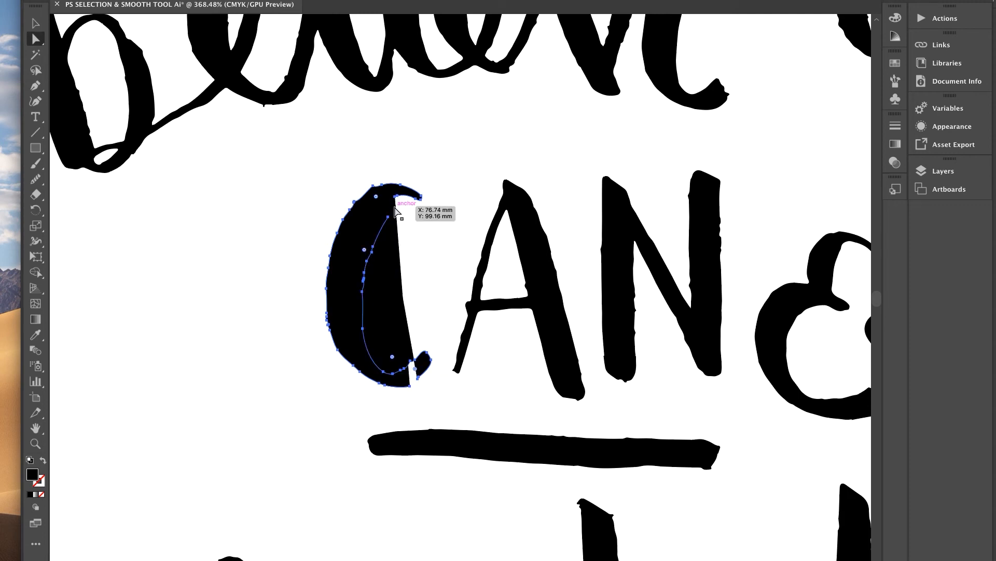
scroll(398, 210, up, 5)
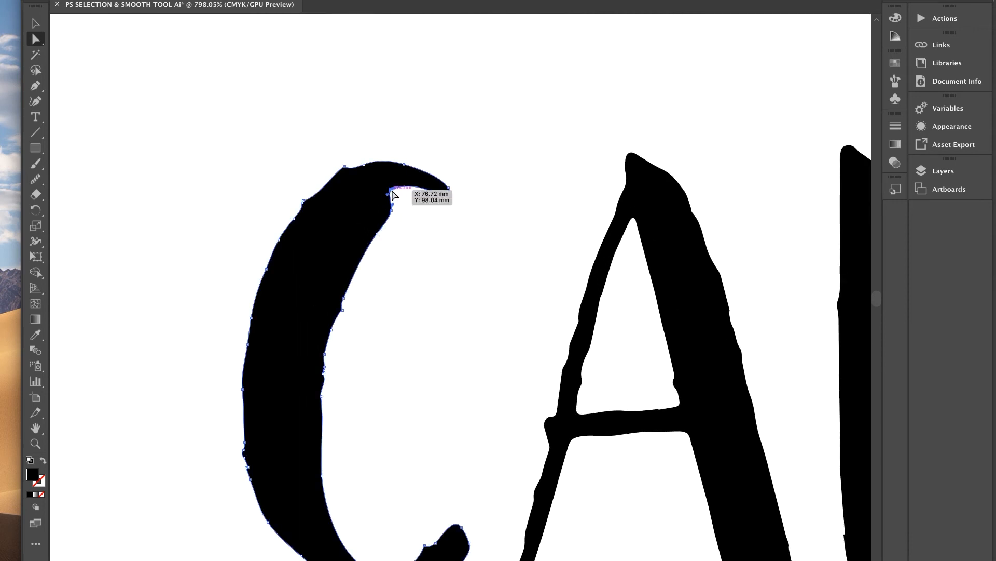
click(392, 194)
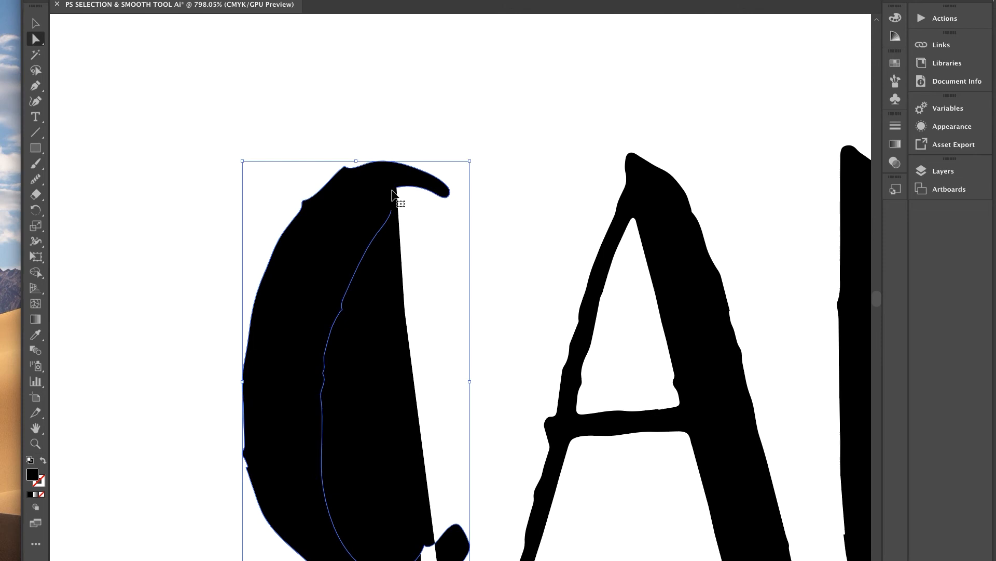
key(super+z)
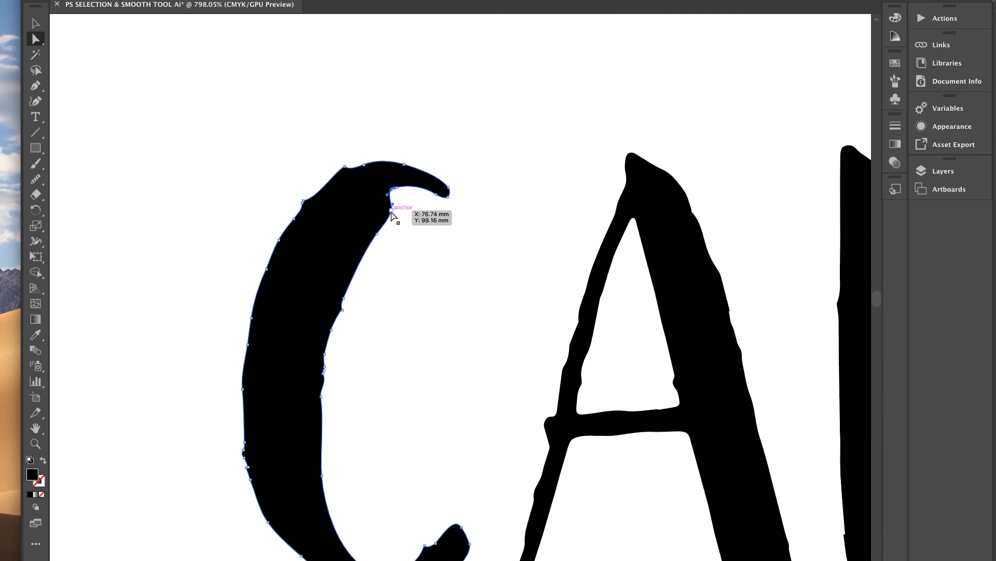
drag(391, 210, 371, 230)
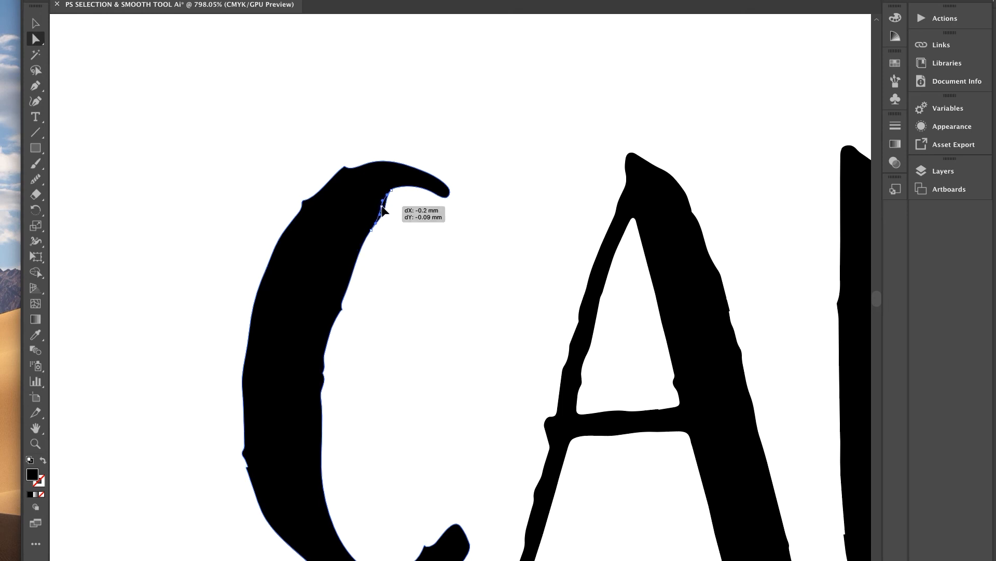
Redraw the C's inner top edge with the Pencil so it curves more smoothly.
scroll(384, 211, down, 1)
scroll(384, 210, down, 3)
key(n)
drag(385, 204, 351, 300)
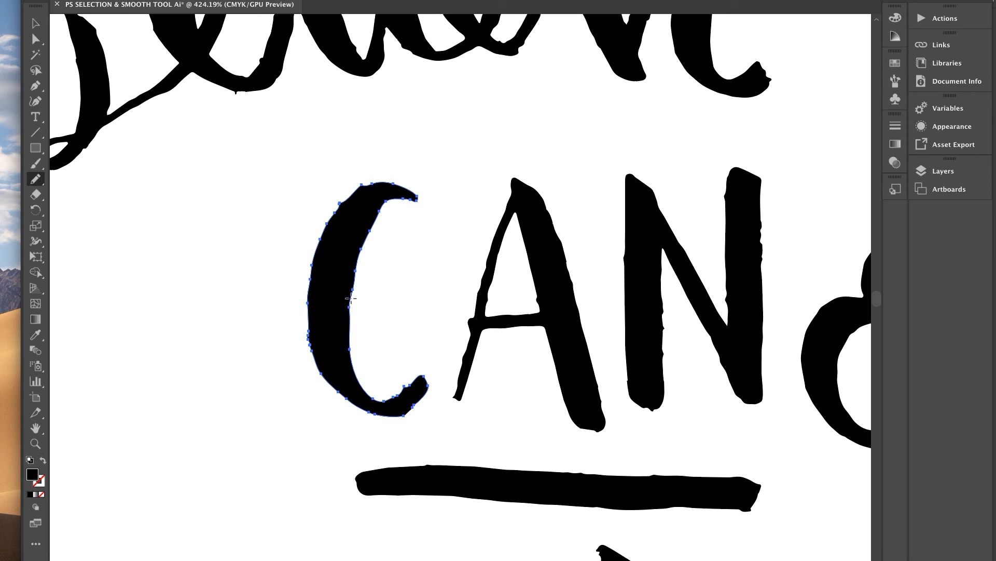
Smooth the C's outer top-left edge and lower inner edge with Pencil strokes.
drag(329, 218, 378, 184)
scroll(371, 286, down, 1)
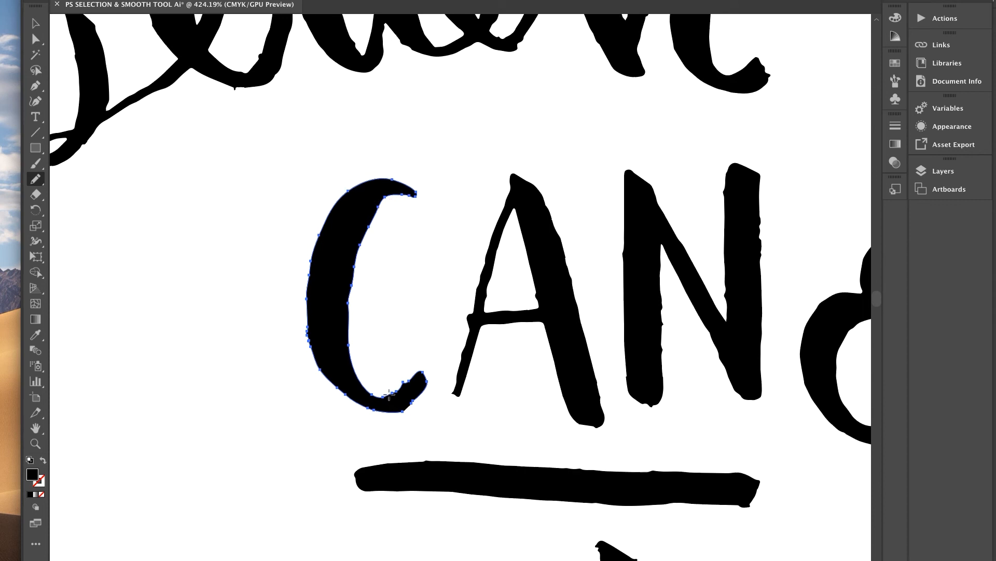
drag(410, 381, 412, 378)
scroll(350, 429, down, 3)
Reselect the C, redraw its left edge with fewer anchors, then deselect it.
key(v)
click(235, 414)
click(341, 348)
scroll(341, 347, up, 5)
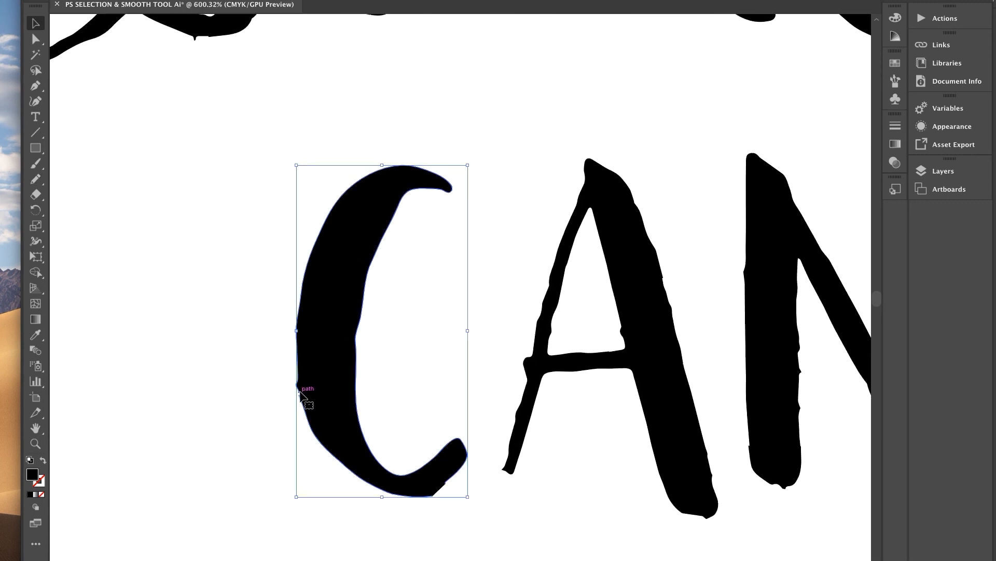
key(n)
drag(300, 398, 306, 409)
key(v)
scroll(234, 461, down, 5)
scroll(233, 460, down, 4)
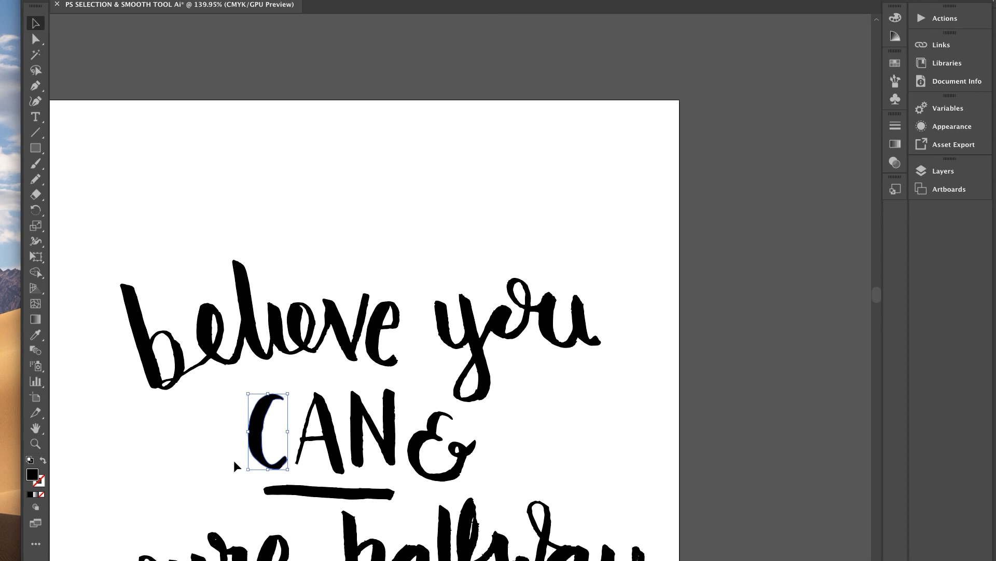
scroll(234, 460, down, 2)
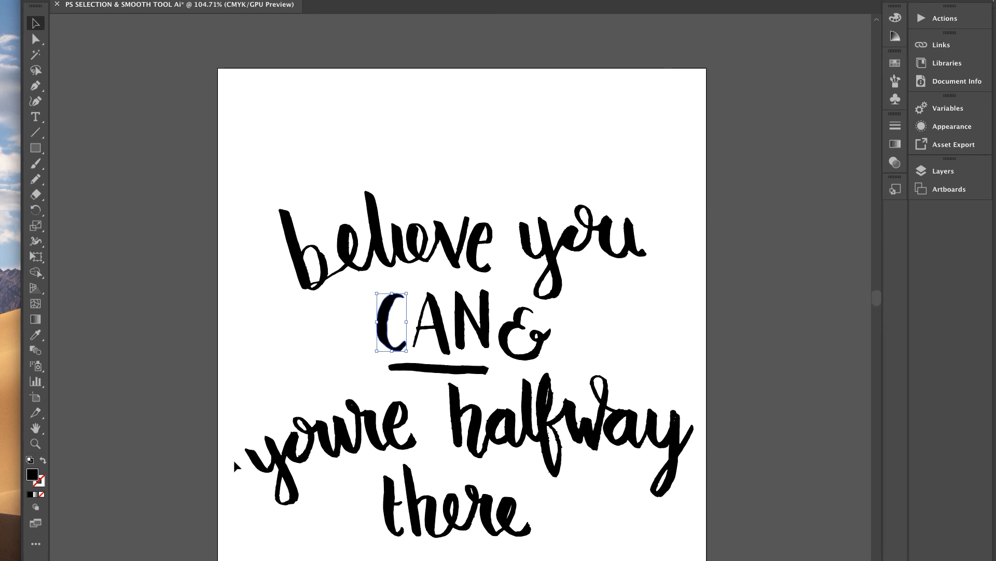
click(280, 346)
Undo a stray Pencil stroke, then select the word 'you' and its y counter.
scroll(279, 346, up, 2)
scroll(279, 346, up, 2)
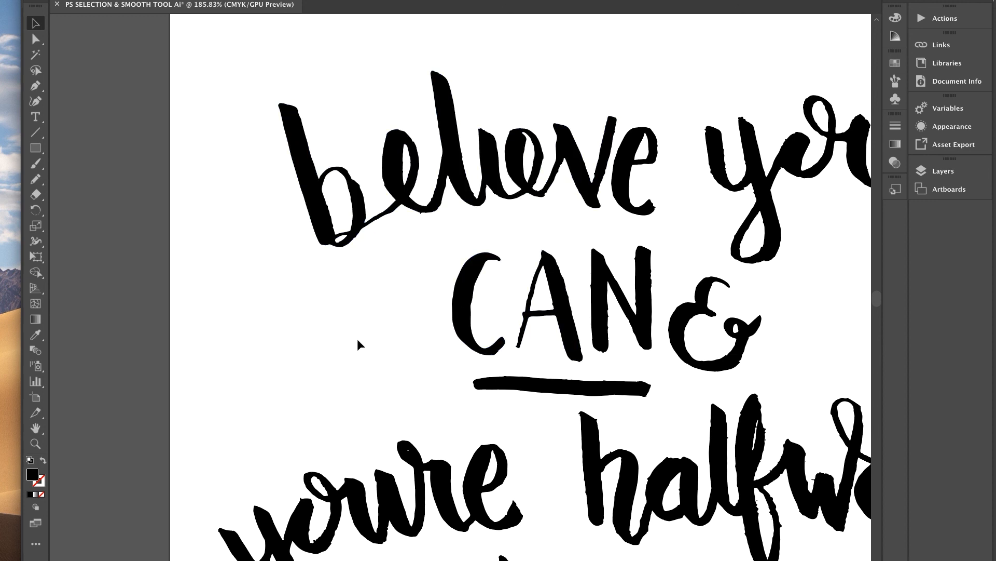
scroll(272, 216, up, 2)
scroll(594, 218, up, 3)
click(593, 261)
scroll(594, 261, right, 6)
key(n)
mouse_move(486, 372)
mouse_down()
mouse_move(497, 344)
mouse_move(447, 380)
mouse_up()
key(super+z)
scroll(467, 363, up, 3)
click(358, 415)
click(374, 224)
scroll(374, 260, left, 8)
Smooth the rough edge of the A in CAN with the Pencil.
click(299, 356)
key(n)
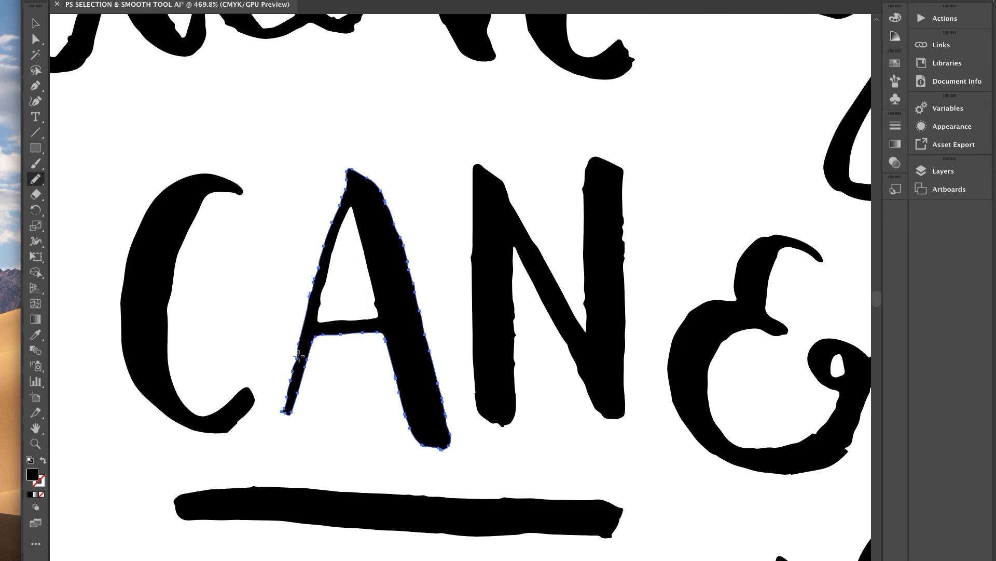
drag(299, 356, 286, 409)
scroll(478, 319, right, 6)
super+click(478, 319)
scroll(363, 312, down, 8)
Smooth the tail of the word 'youre'.
super+click(280, 415)
drag(213, 421, 291, 457)
scroll(278, 396, down, 2)
scroll(278, 396, up, 4)
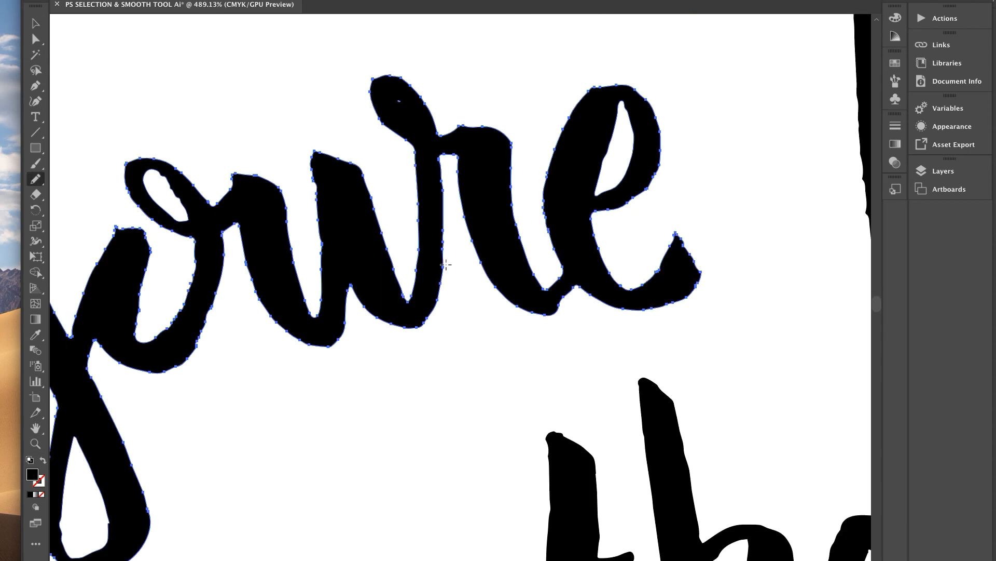
scroll(446, 265, down, 2)
scroll(446, 265, right, 8)
Clean up the shapes in 'halfway' and 'there', then deselect everything.
super+click(643, 218)
scroll(519, 233, right, 4)
scroll(363, 182, up, 2)
super+click(512, 100)
scroll(511, 100, up, 2)
key(v)
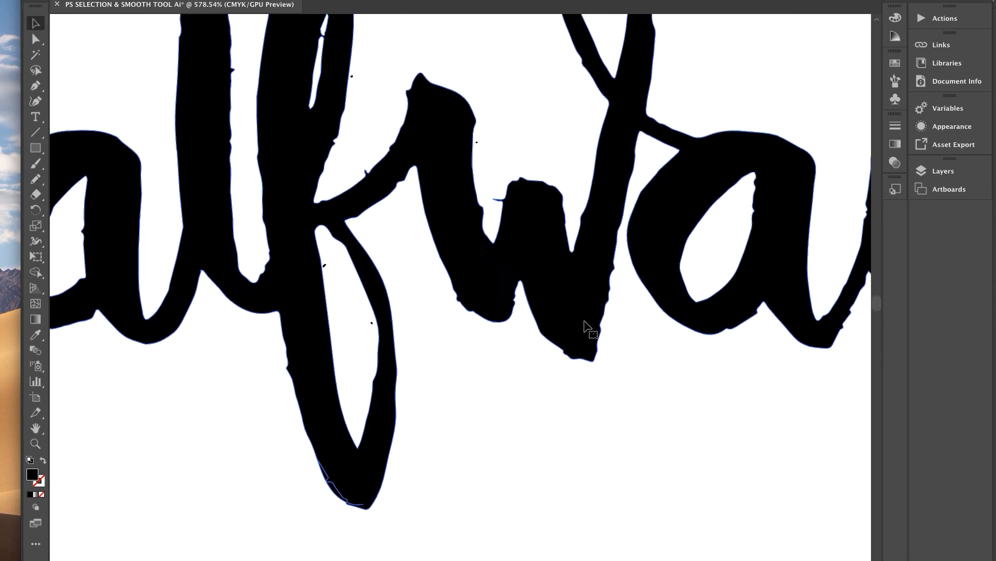
scroll(585, 327, down, 3)
scroll(468, 290, left, 5)
click(233, 239)
scroll(441, 353, down, 5)
click(551, 354)
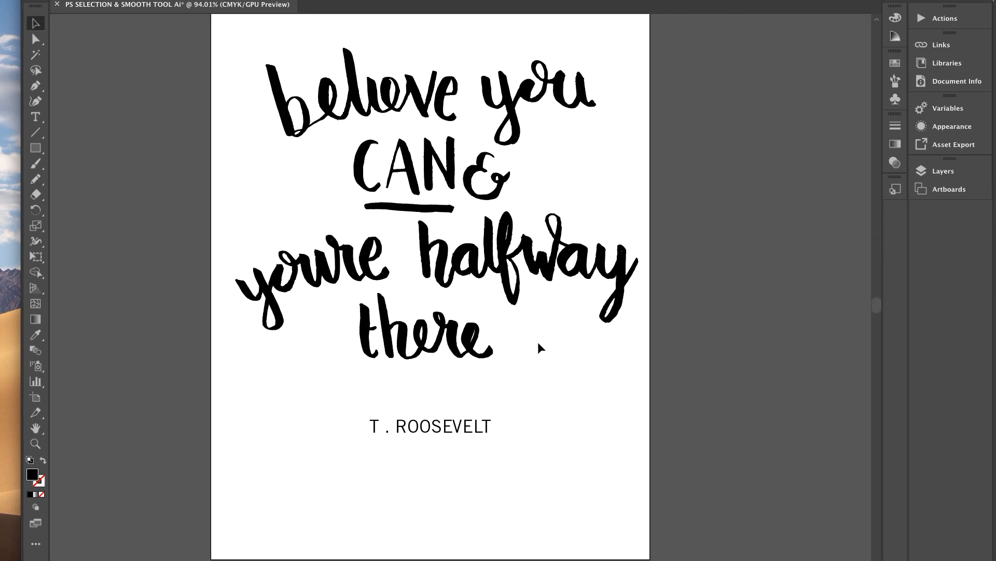
scroll(537, 341, up, 2)
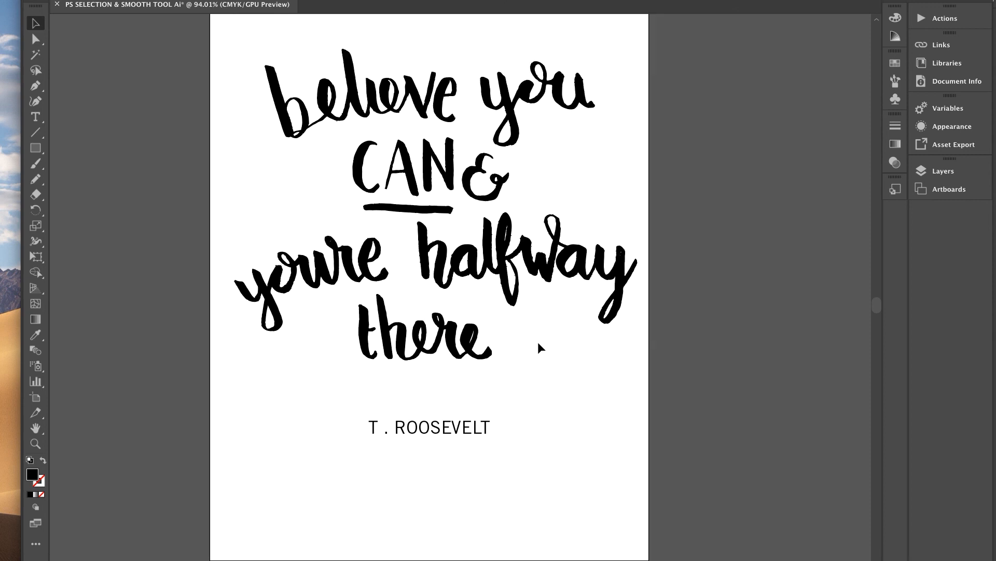
scroll(538, 341, up, 2)
scroll(538, 341, down, 3)
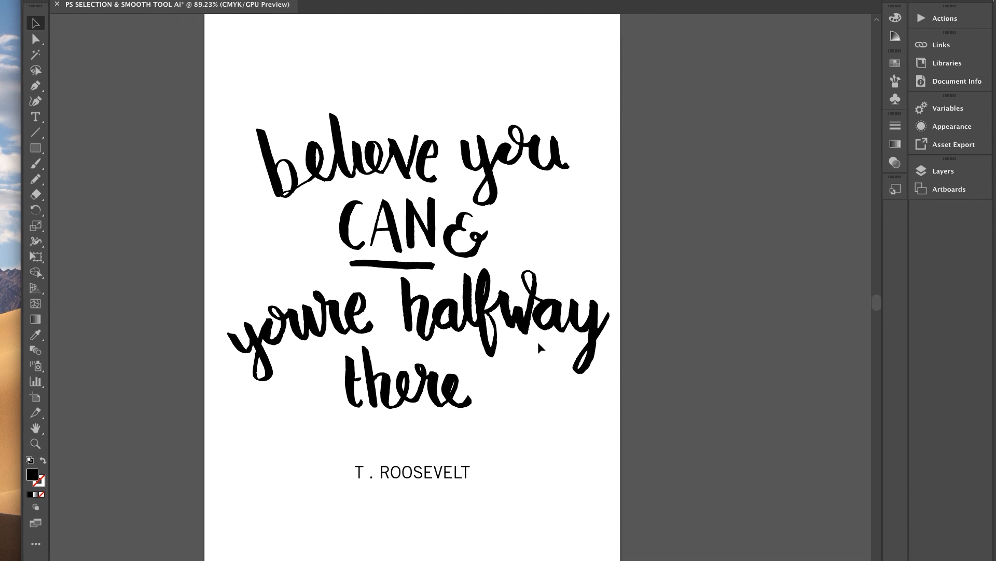
scroll(392, 164, up, 4)
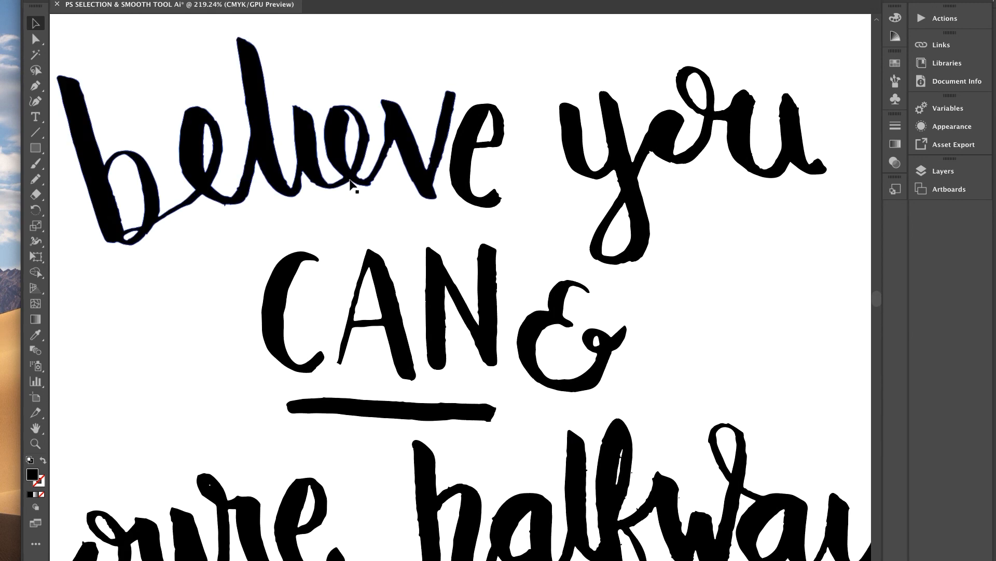
scroll(363, 204, down, 4)
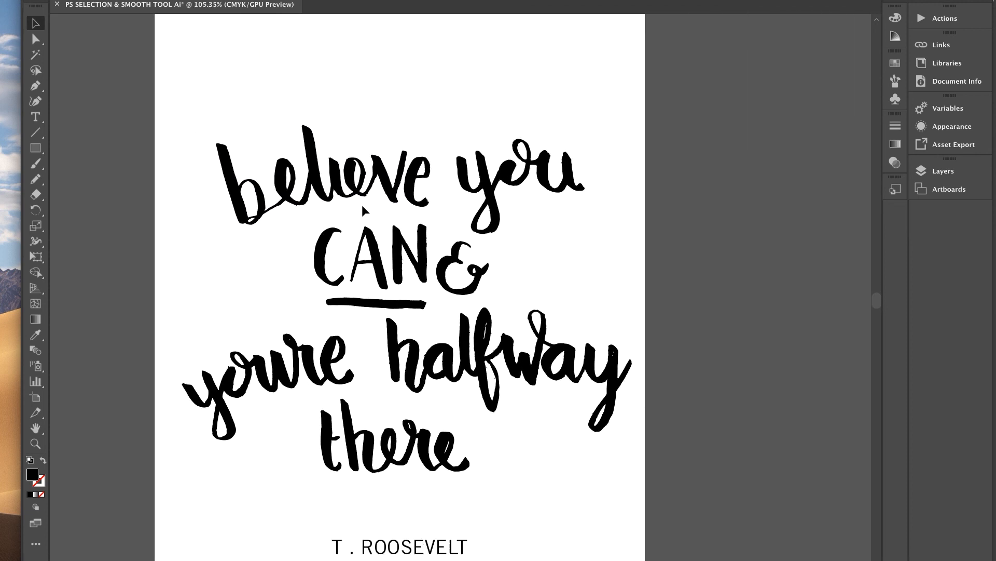
scroll(362, 204, down, 3)
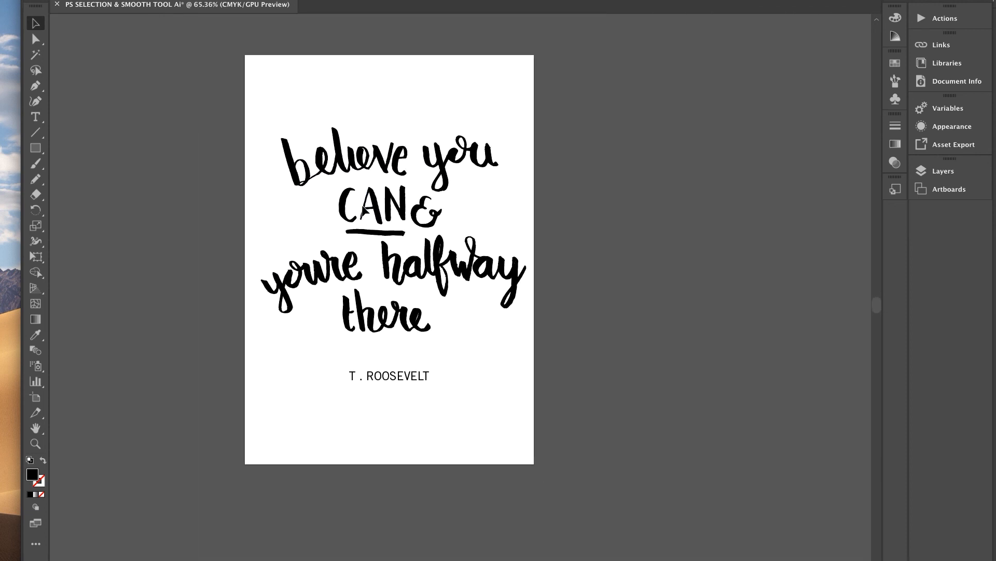
scroll(289, 229, up, 3)
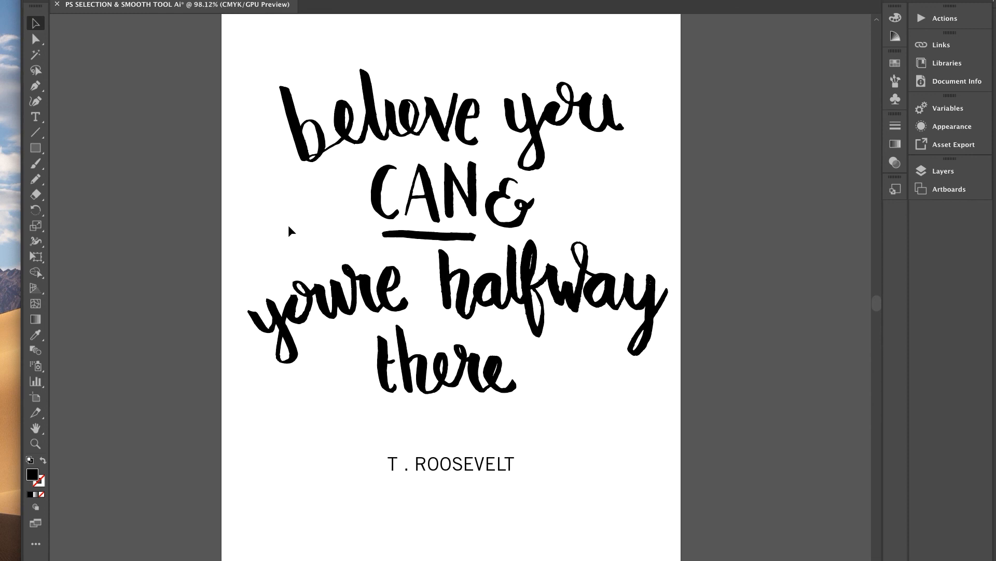
scroll(286, 227, down, 1)
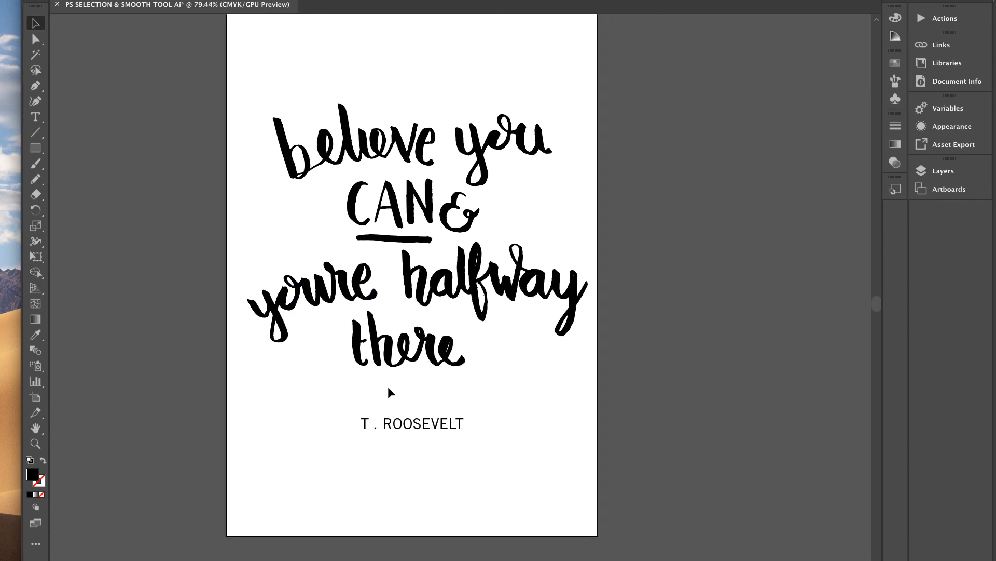
scroll(450, 395, down, 2)
scroll(449, 396, up, 3)
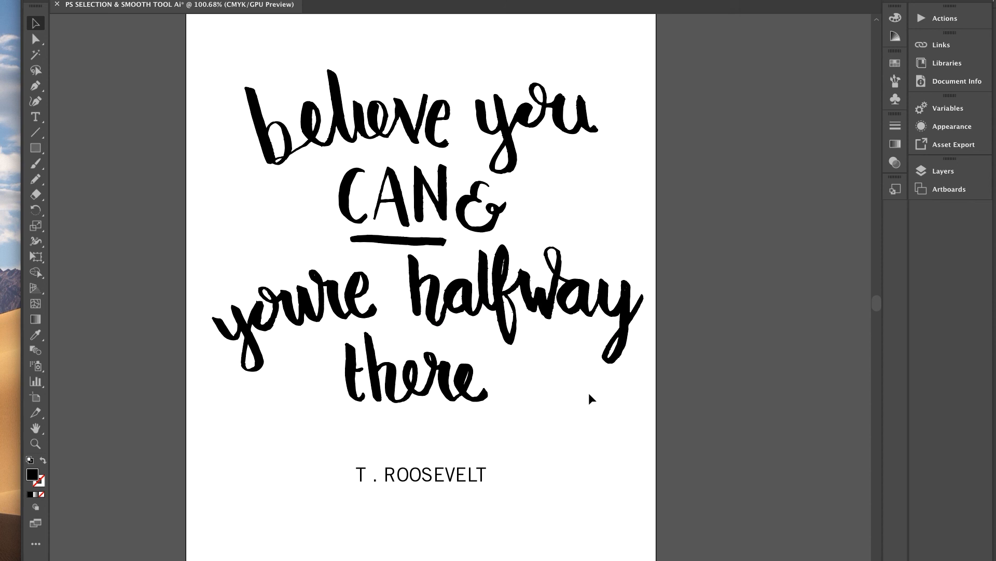
scroll(483, 344, down, 2)
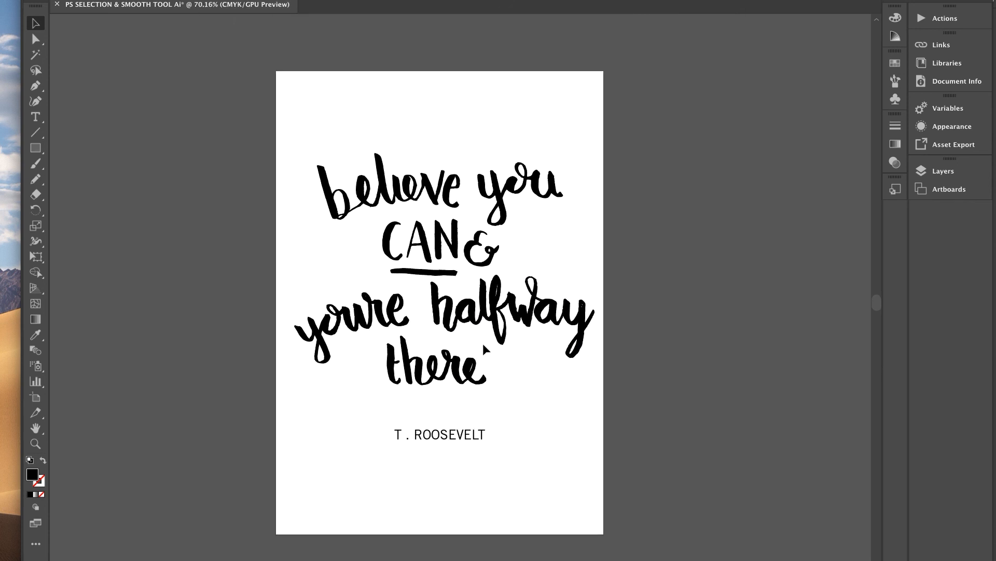